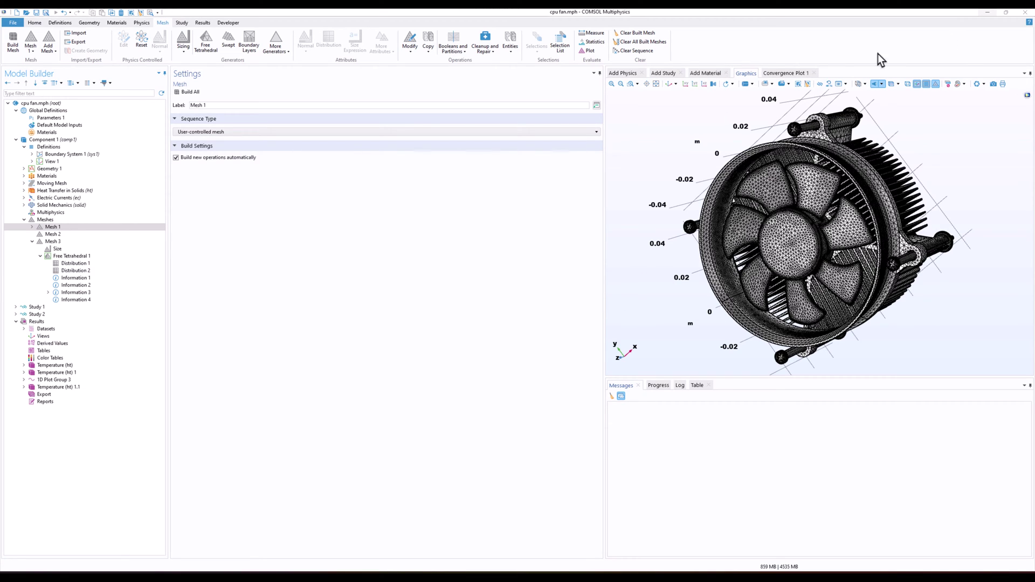
Rotate and zoom the Mesh 1 view to inspect the fan hub and heatsink fins.
scroll(796, 190, "up", 3)
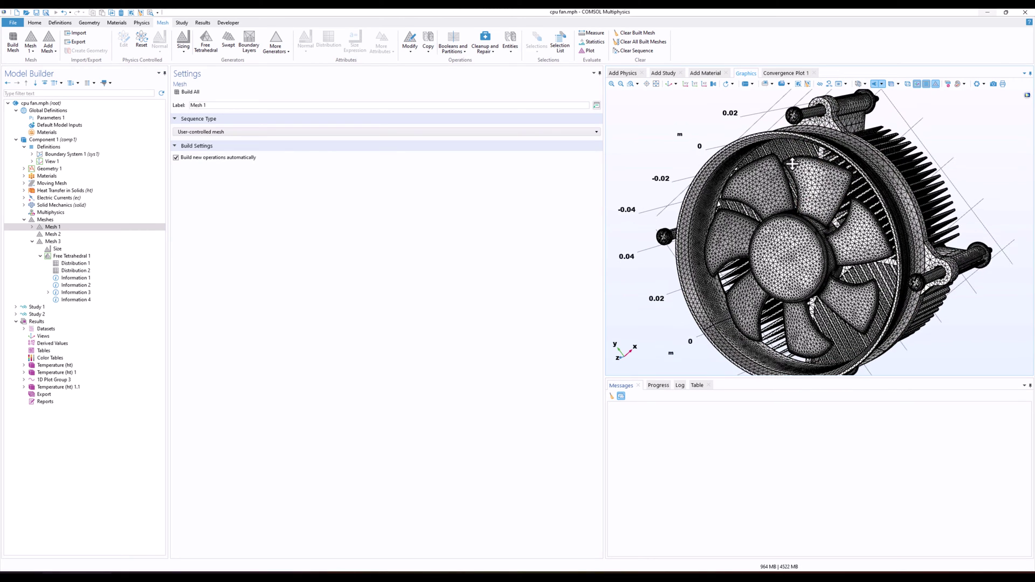
scroll(796, 190, "down", 3)
scroll(796, 190, "down", 1)
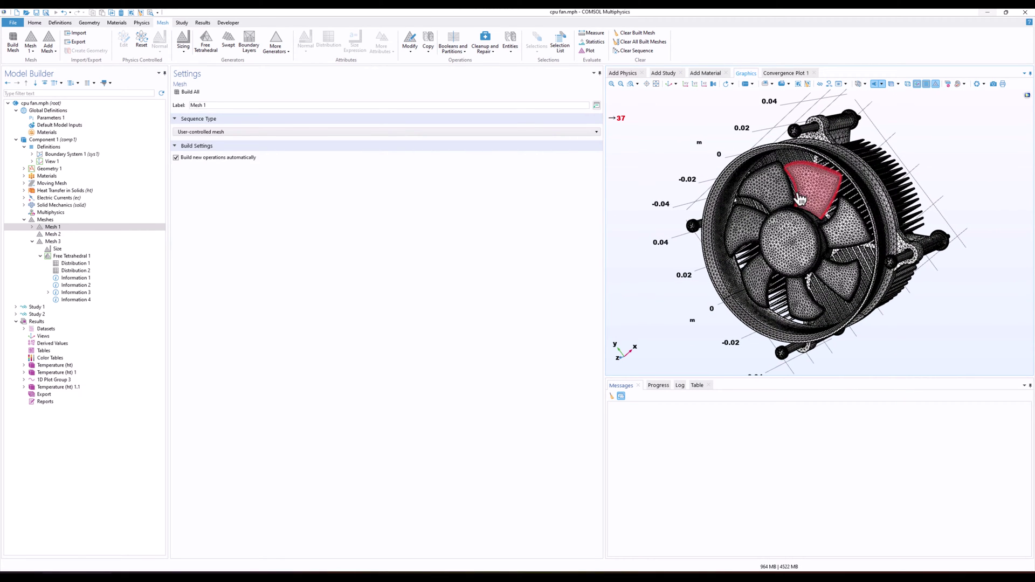
scroll(841, 224, "up", 5)
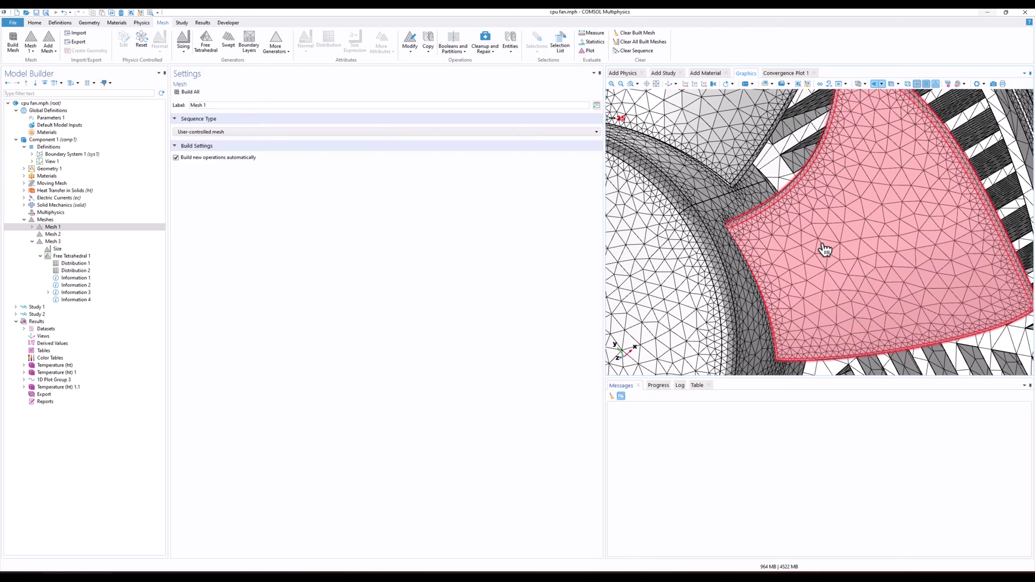
scroll(803, 258, "down", 5)
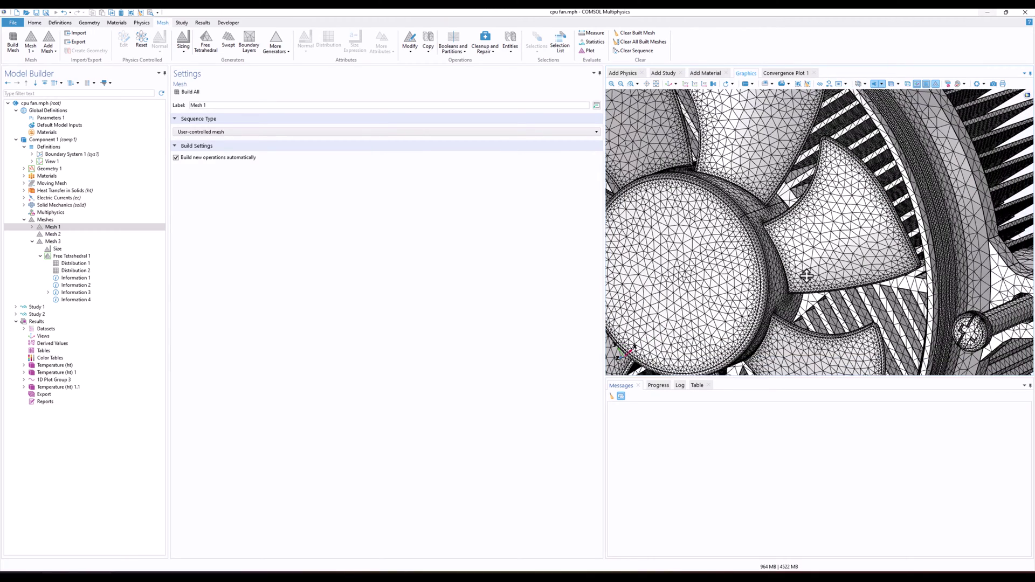
left_click_drag(803, 267, 780, 278)
scroll(777, 279, "down", 3)
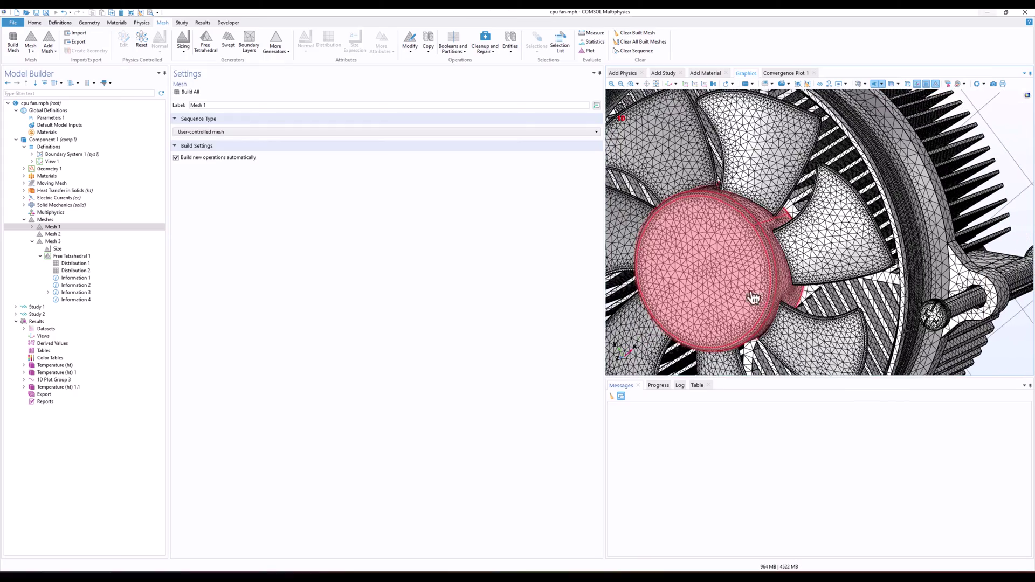
right_click_drag(706, 261, 729, 246)
left_click_drag(744, 242, 820, 208)
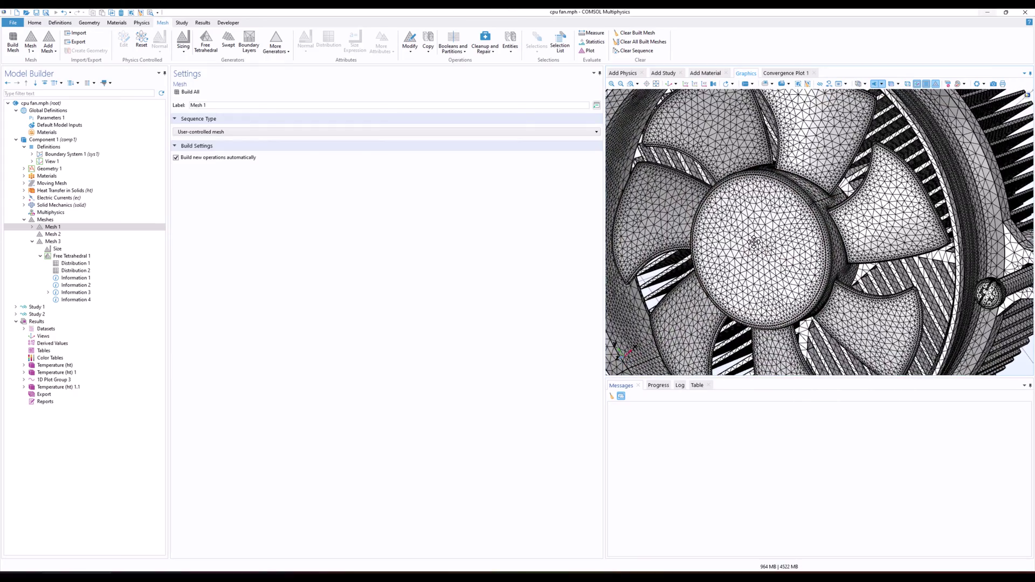
scroll(874, 238, "down", 5)
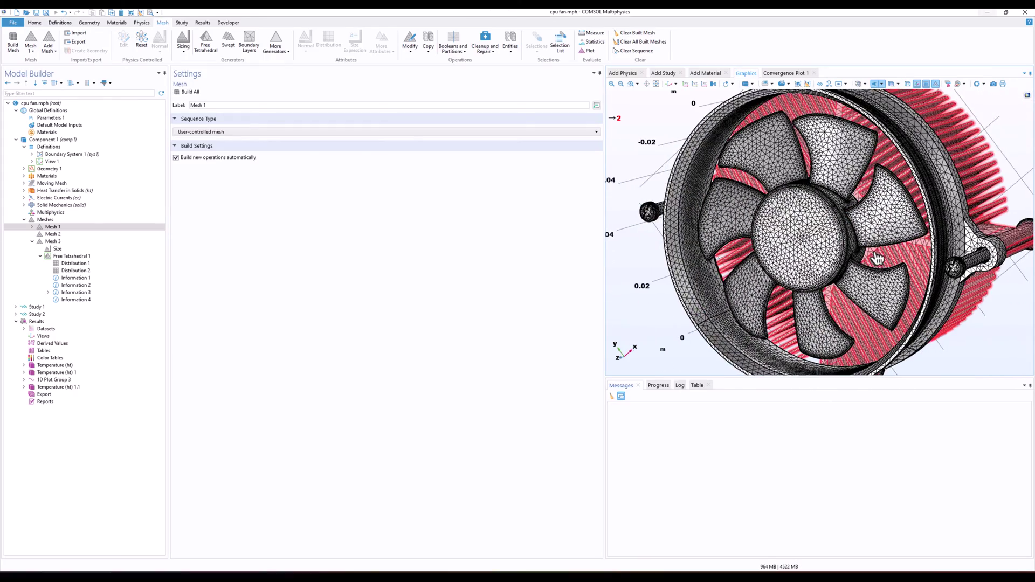
left_click_drag(872, 258, 844, 239)
scroll(845, 239, "down", 3)
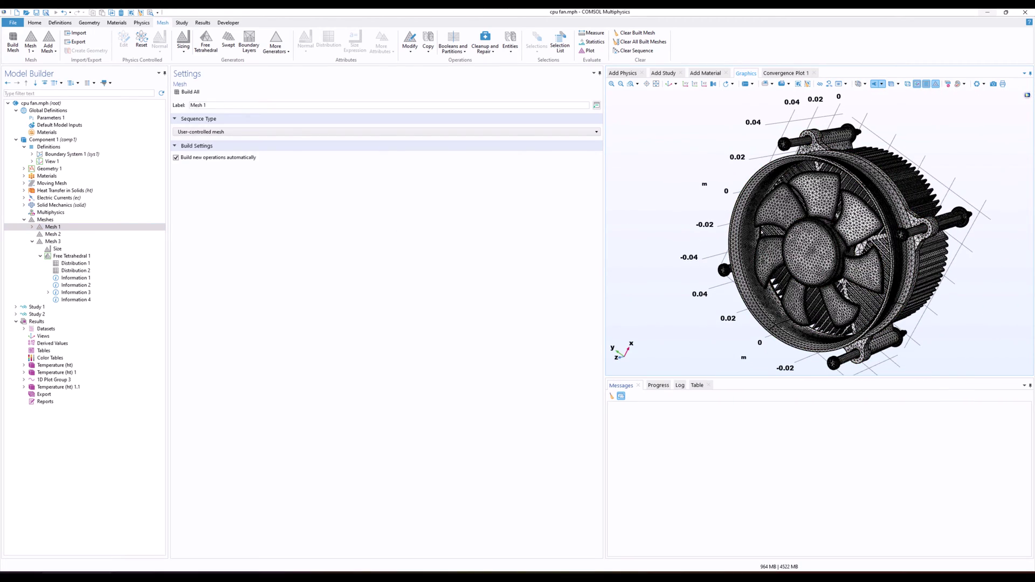
Switch from Mesh 1 to Mesh 3 and turn the fan face to the left.
left_click(68, 229)
left_click(65, 242)
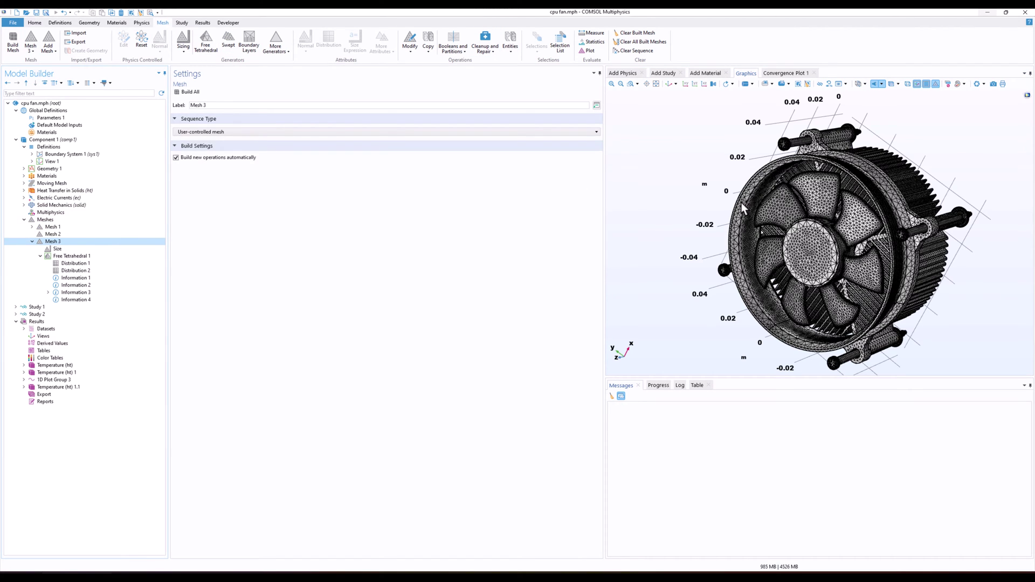
scroll(836, 265, "up", 4)
scroll(837, 262, "down", 3)
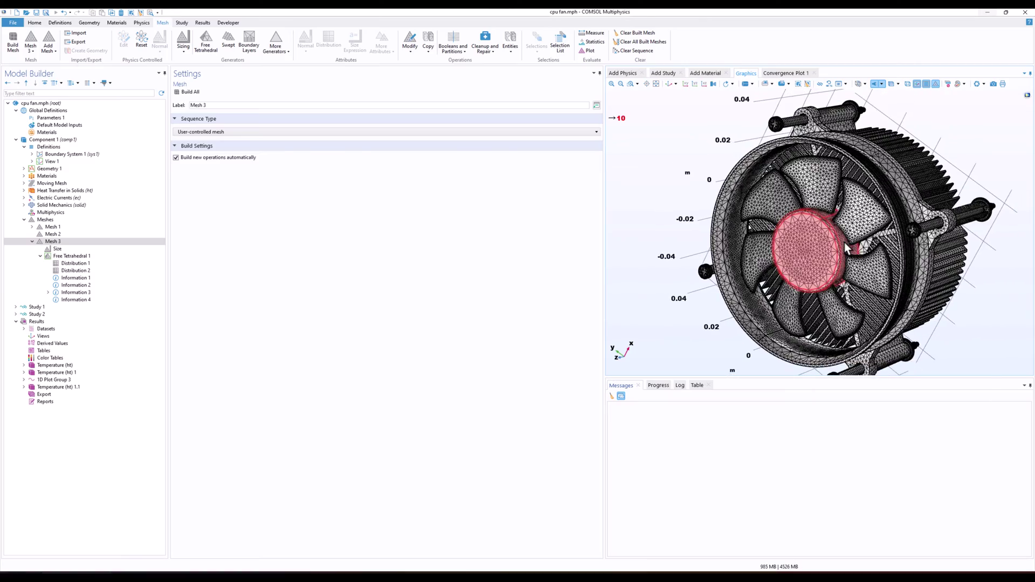
left_click_drag(845, 247, 809, 245)
scroll(880, 231, "up", 5)
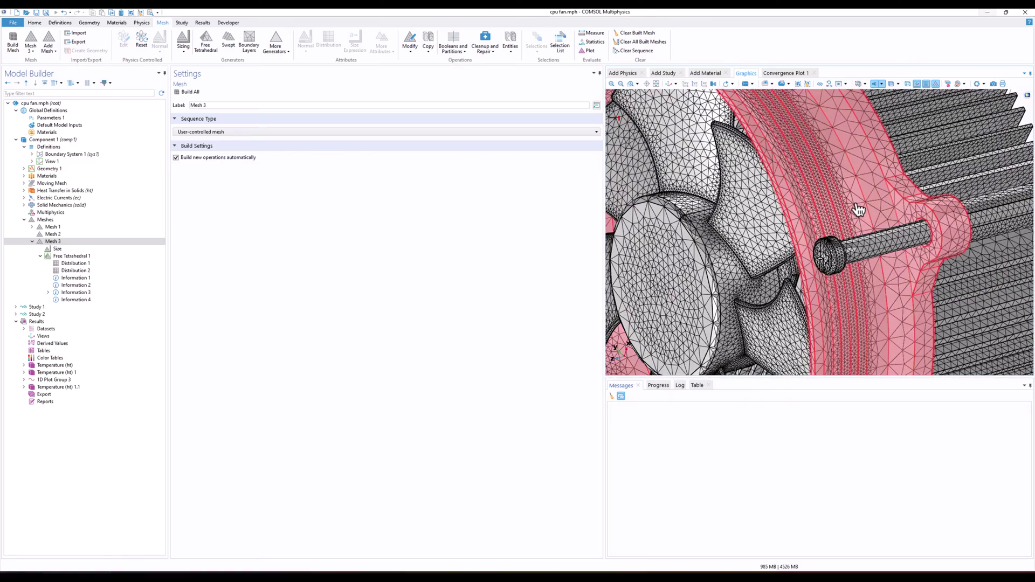
scroll(858, 209, "down", 5)
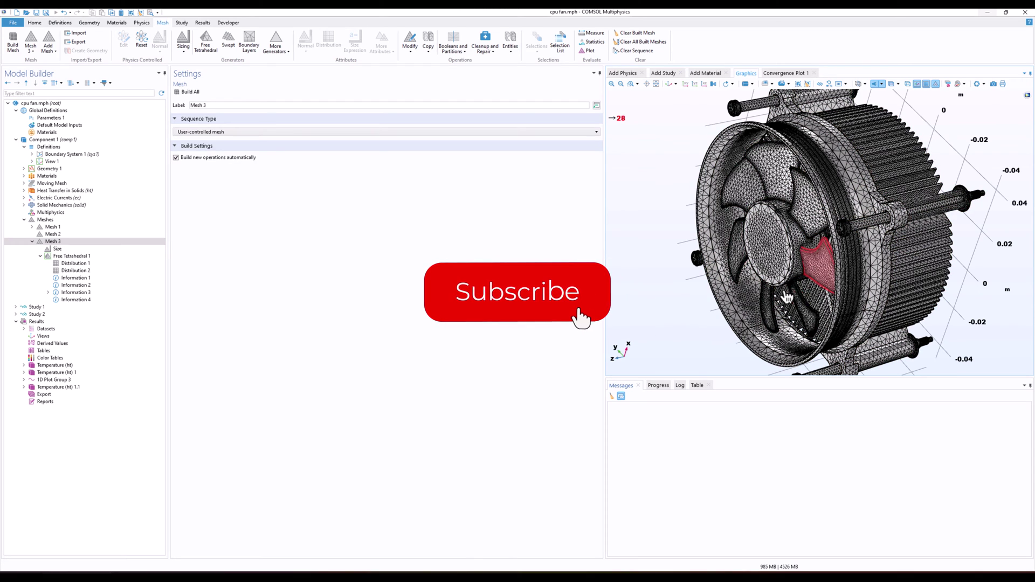
left_click(63, 229)
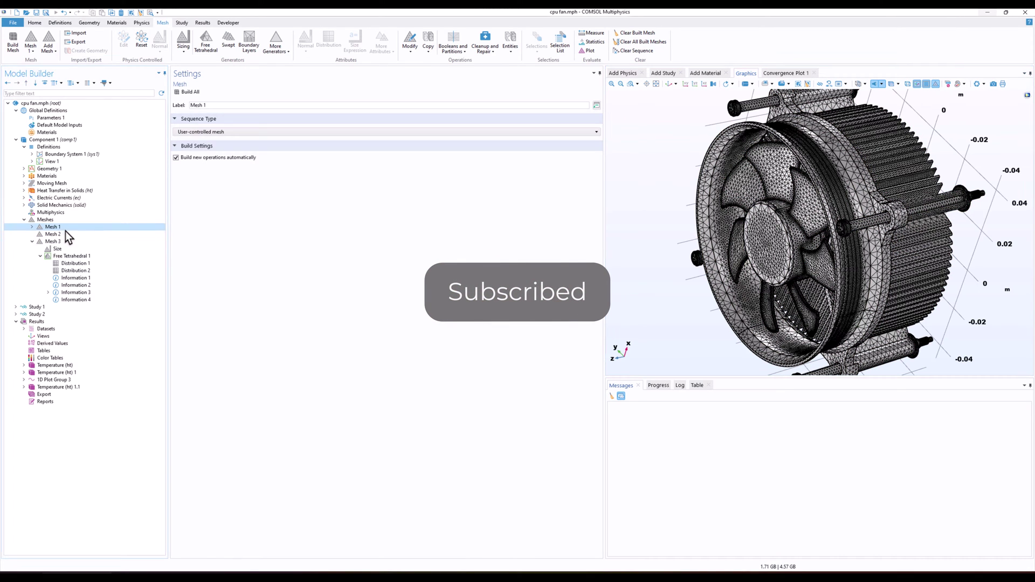
left_click(66, 241)
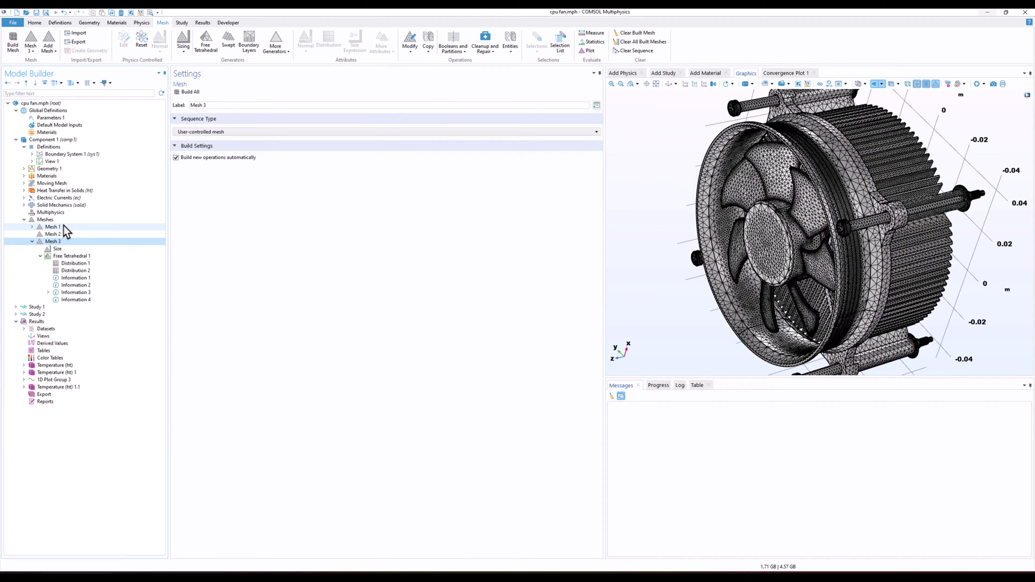
left_click(60, 228)
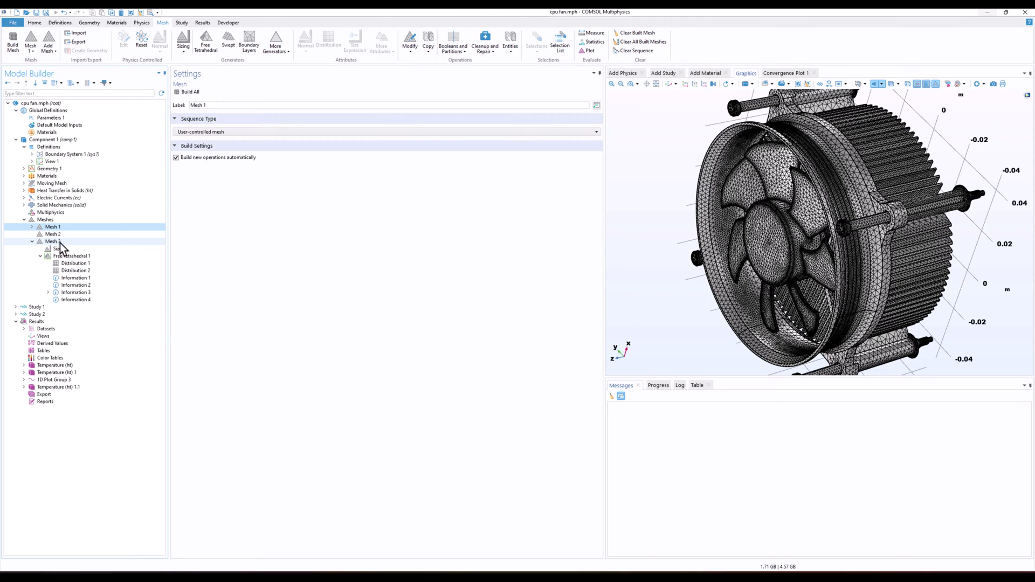
left_click(60, 242)
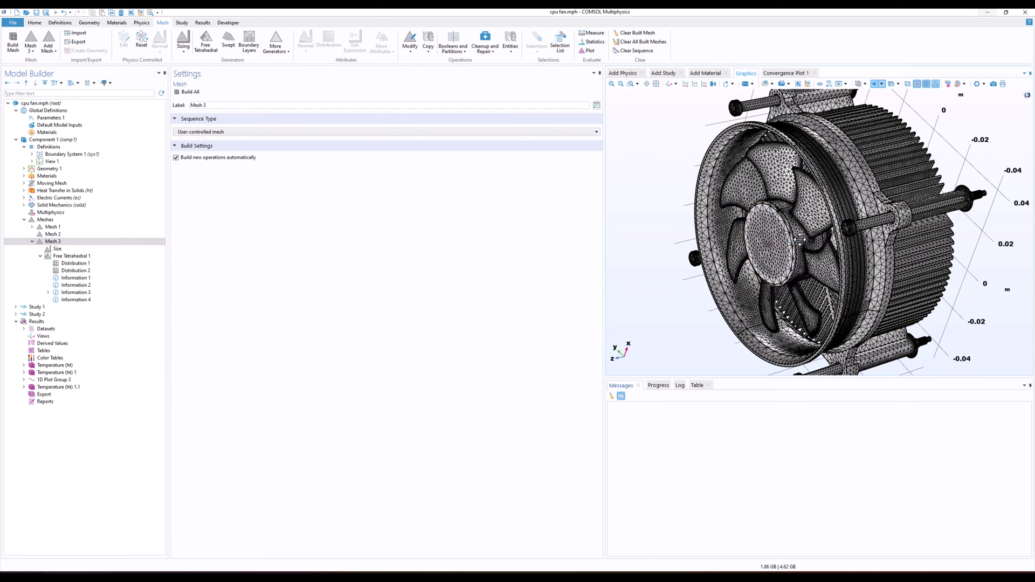
mouse_move(800, 241)
left_mouse_down()
mouse_move(801, 259)
mouse_move(762, 237)
mouse_move(819, 244)
left_mouse_up()
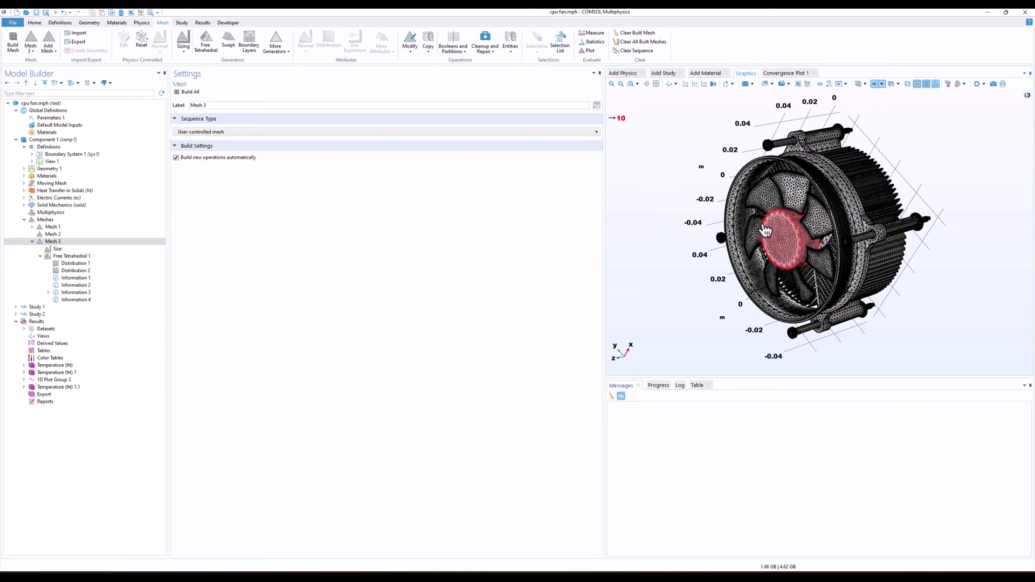
scroll(788, 234, "up", 5)
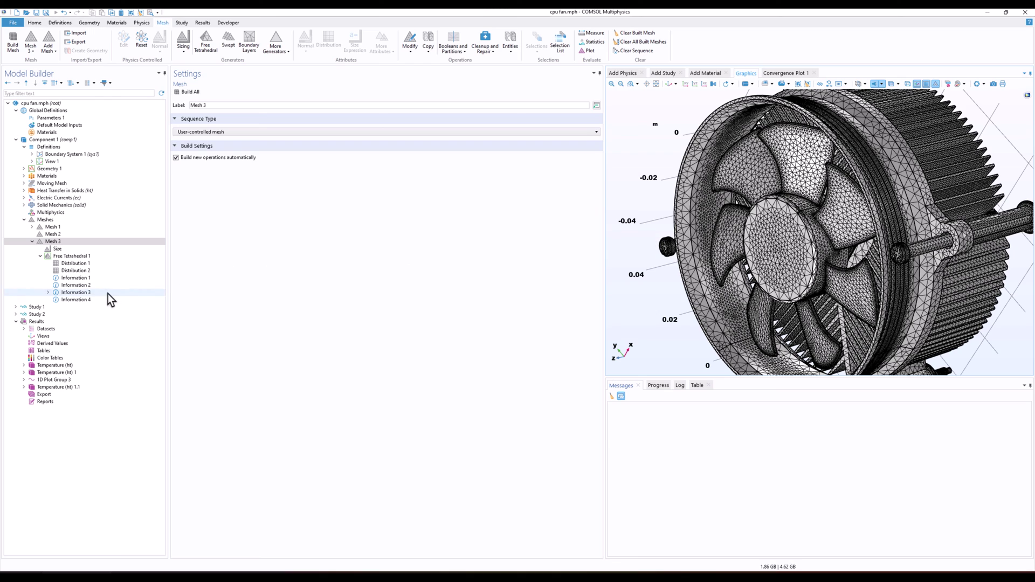
Open Mesh 3's Distribution 1 and check its 10 elements on hub edges 1146 and 1147.
left_click(75, 263)
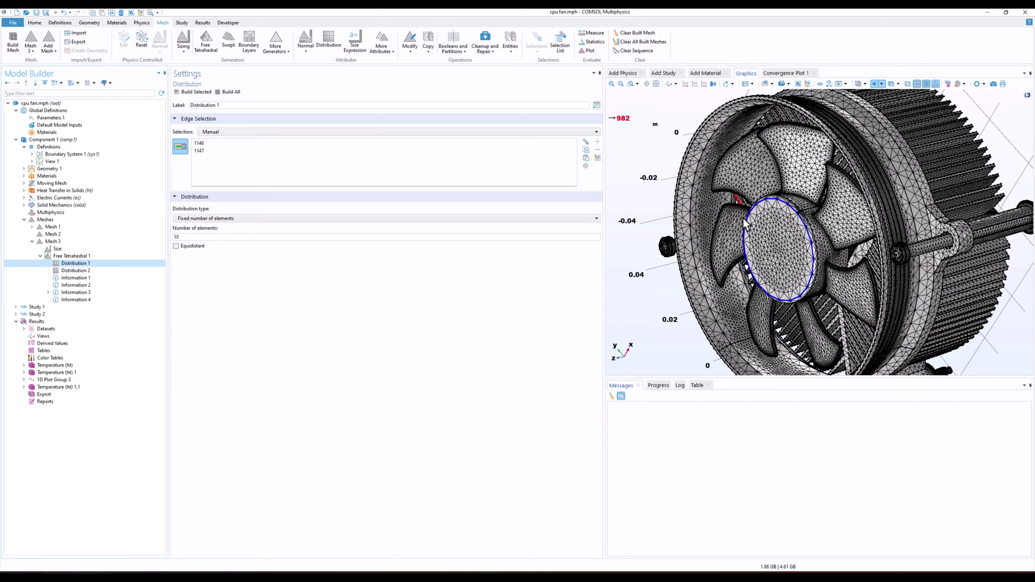
left_click(189, 236)
scroll(810, 264, "up", 2)
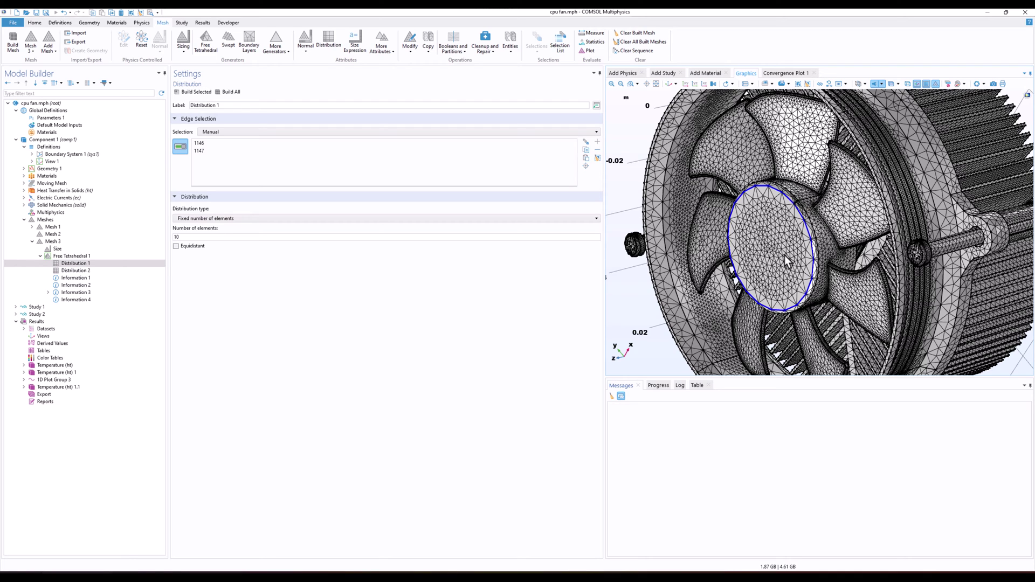
Orbit the Mesh 3 mesh from front to back to inspect the blades and heatsink.
scroll(837, 255, "down", 5)
right_click_drag(927, 308, 929, 313)
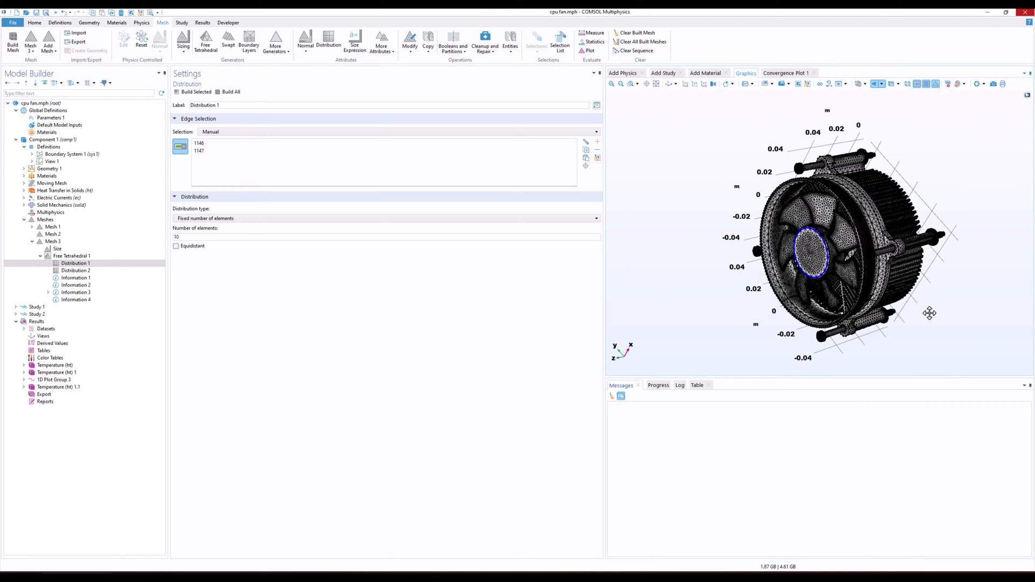
left_click_drag(929, 313, 874, 294)
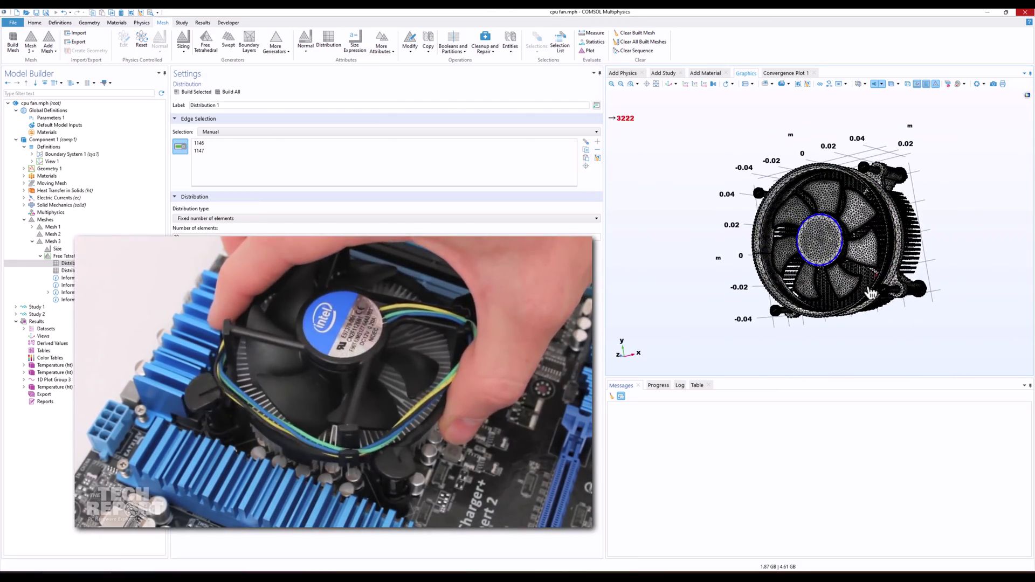
scroll(874, 240, "up", 2)
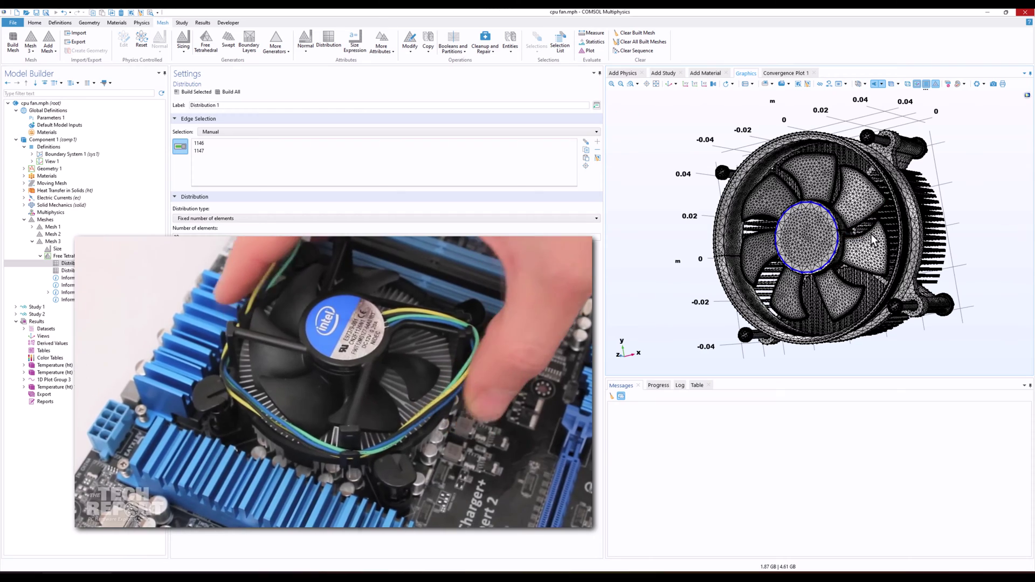
left_click_drag(874, 240, 855, 170)
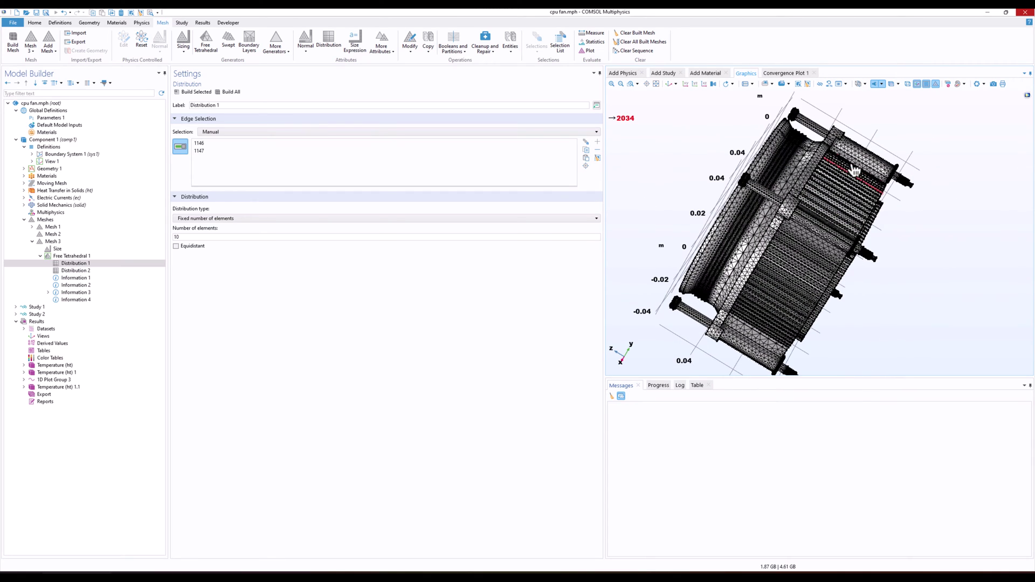
left_click_drag(803, 284, 777, 200)
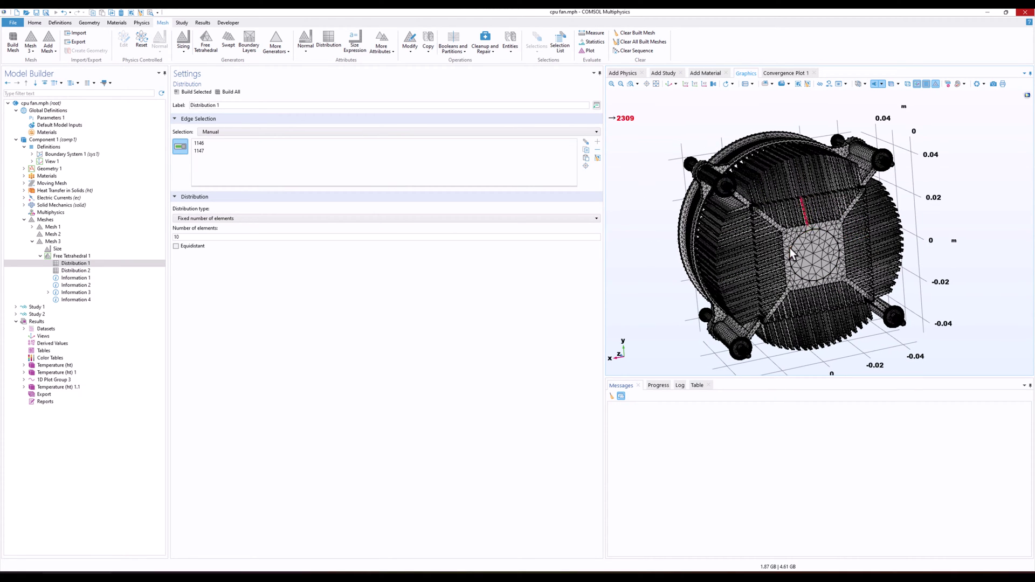
left_click_drag(763, 248, 784, 226)
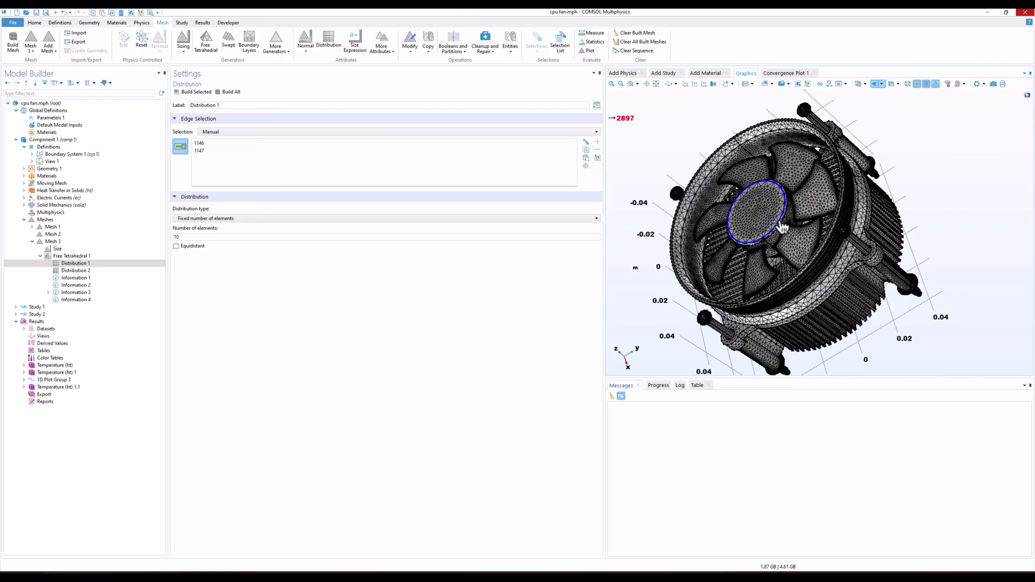
left_click_drag(837, 269, 813, 221)
Zoom in on the heatsink fins, then collapse Mesh 3 and show the cpu fan.mph root settings.
scroll(813, 221, "up", 2)
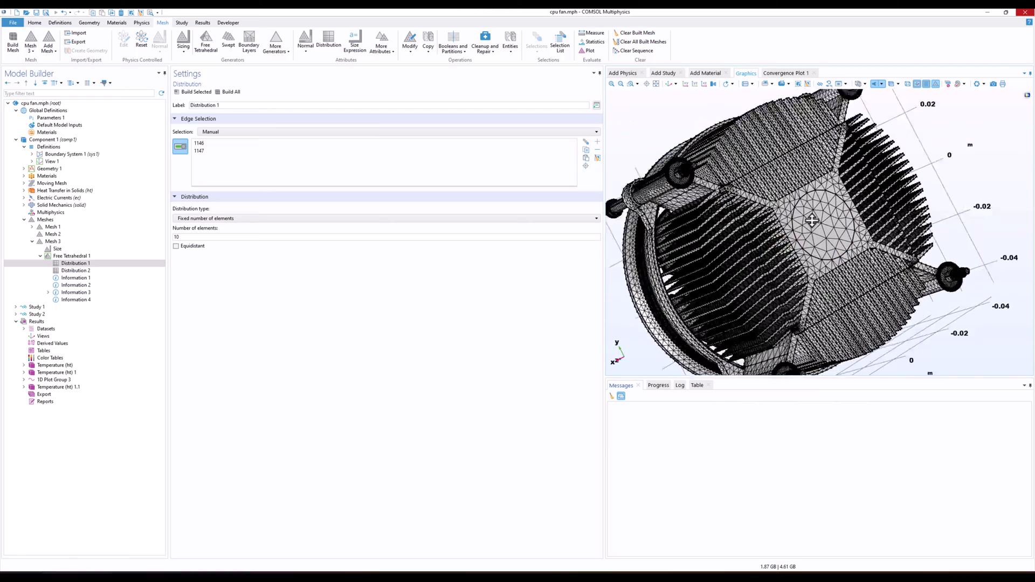
scroll(811, 220, "up", 3)
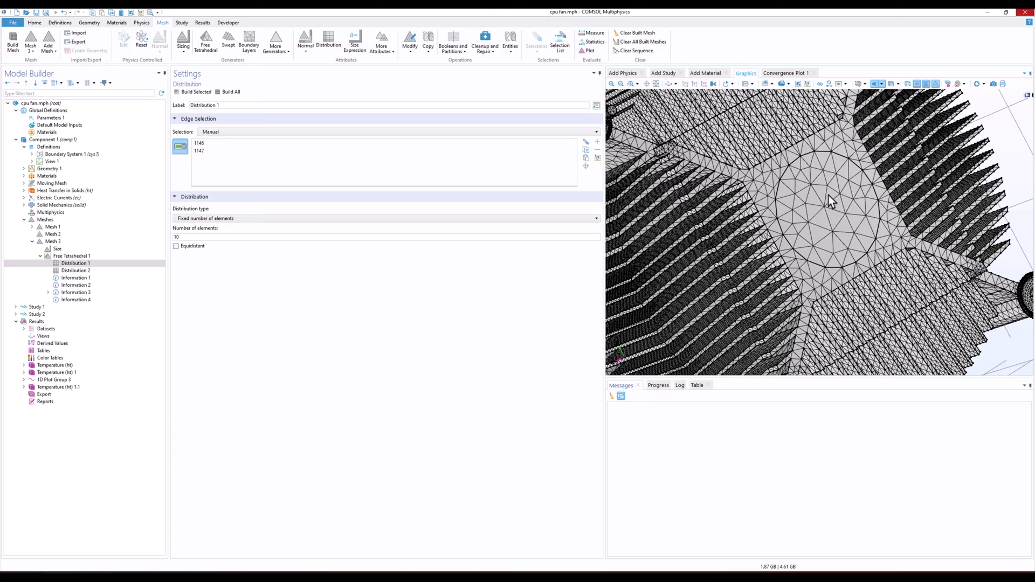
left_click_drag(830, 197, 814, 174)
scroll(795, 162, "down", 5)
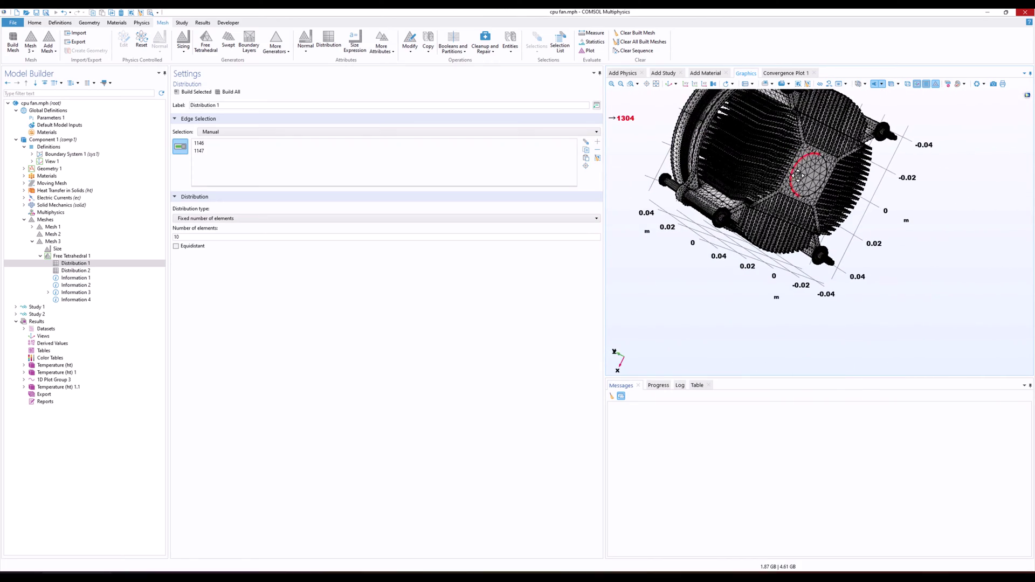
right_click_drag(798, 175, 846, 253)
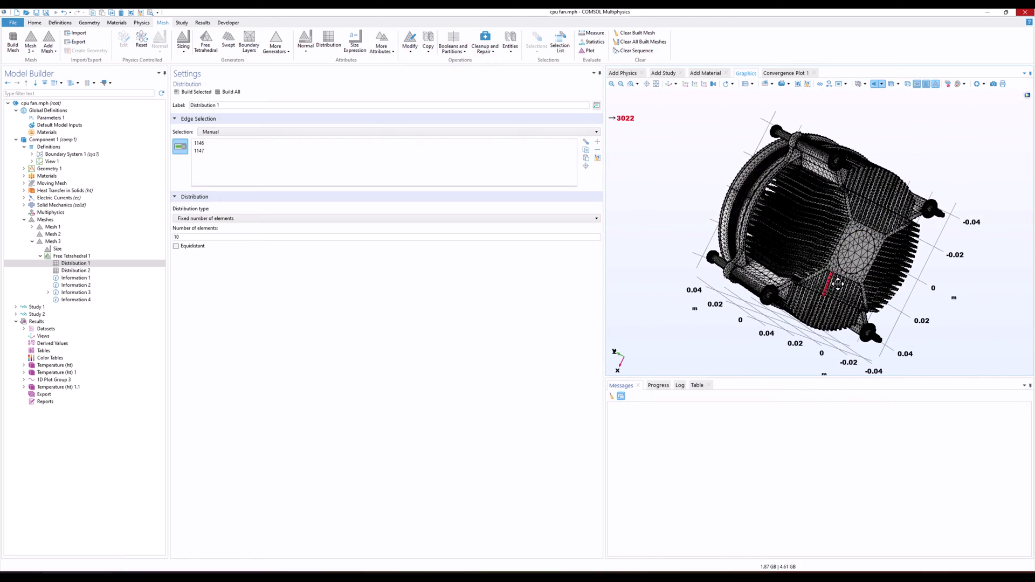
mouse_move(838, 284)
left_mouse_down()
mouse_move(880, 283)
mouse_move(846, 291)
left_mouse_up()
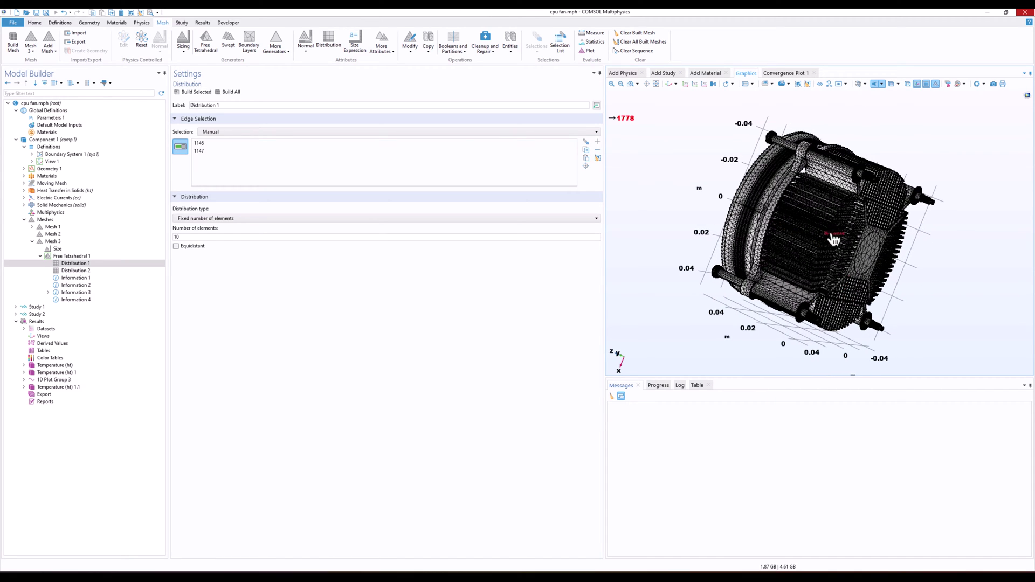
middle_click_drag(887, 227, 867, 157)
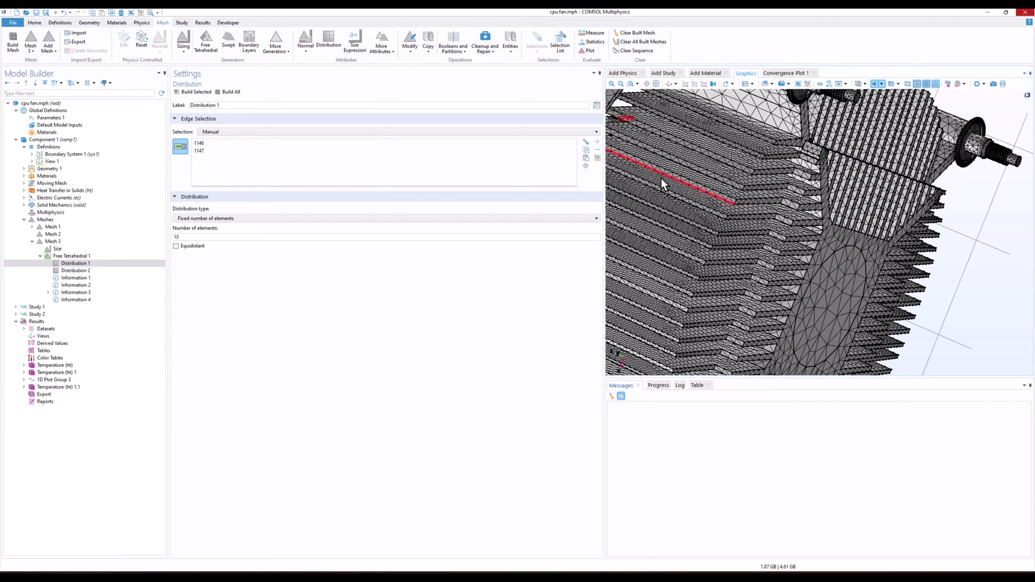
left_click(33, 241)
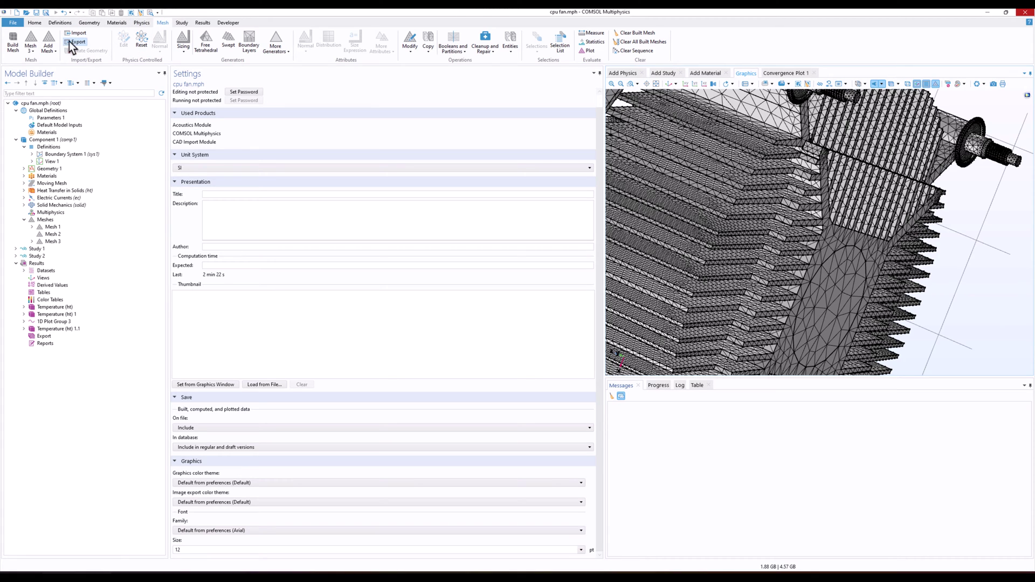
Add Mesh 4 without Solid Mechanics and build it, hitting a self-intersection error in domain 37.
left_click(56, 49)
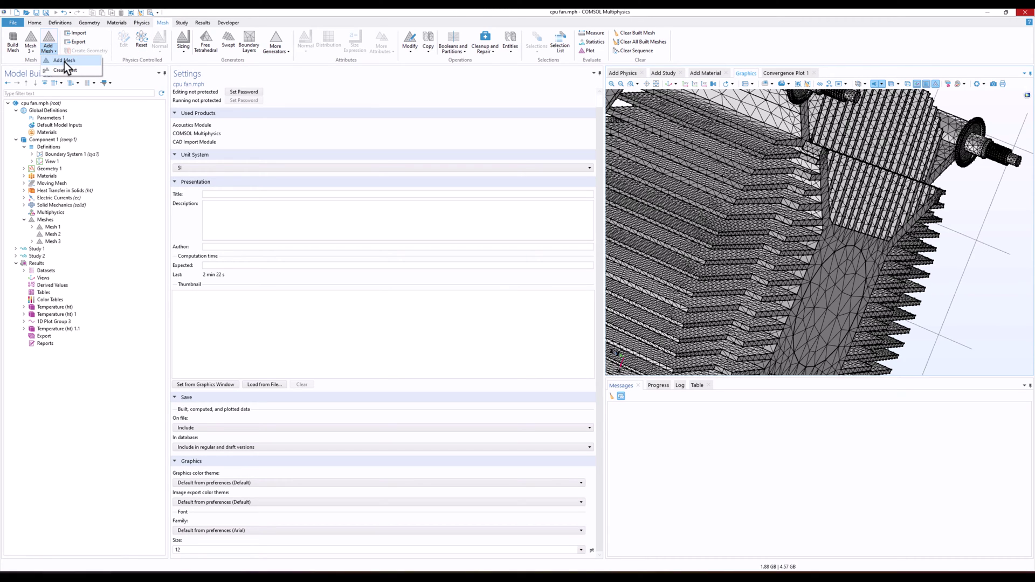
left_click(64, 61)
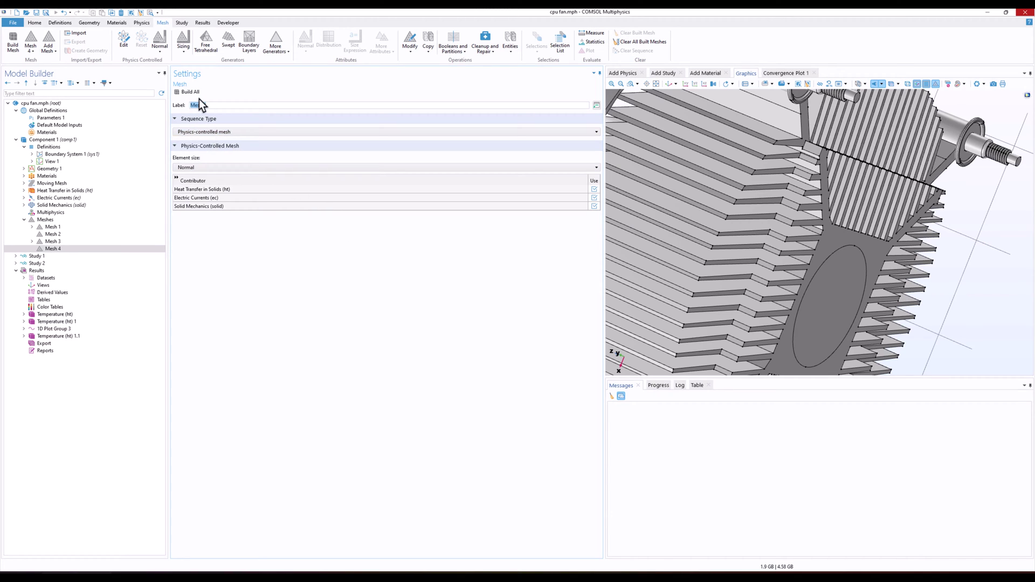
left_click(594, 207)
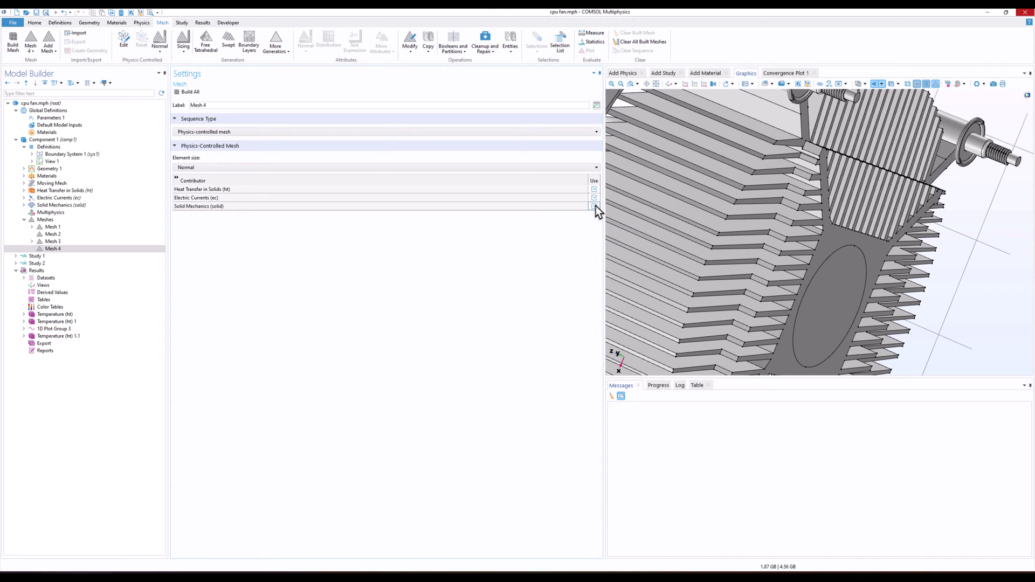
left_click(198, 95)
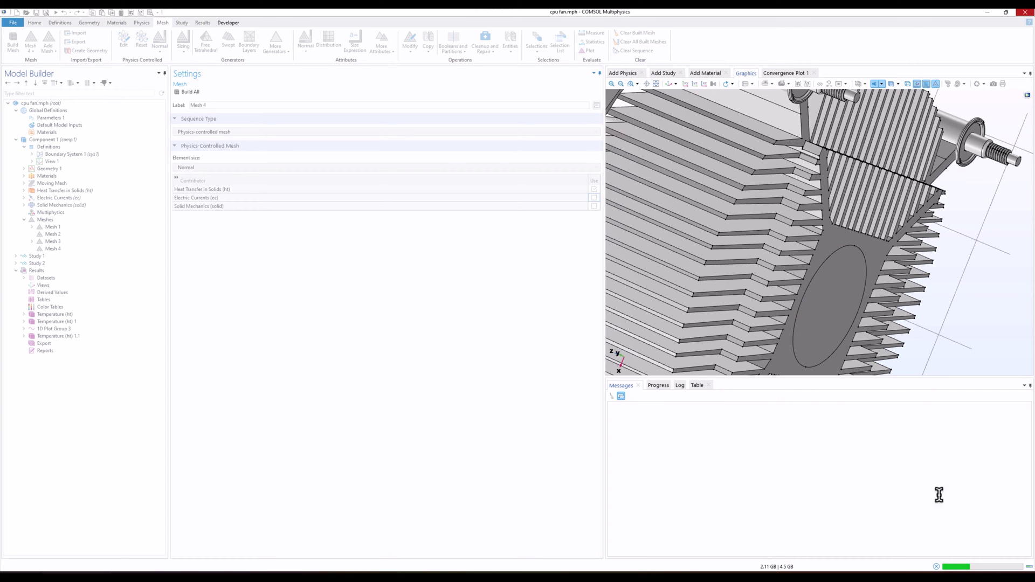
left_click(660, 387)
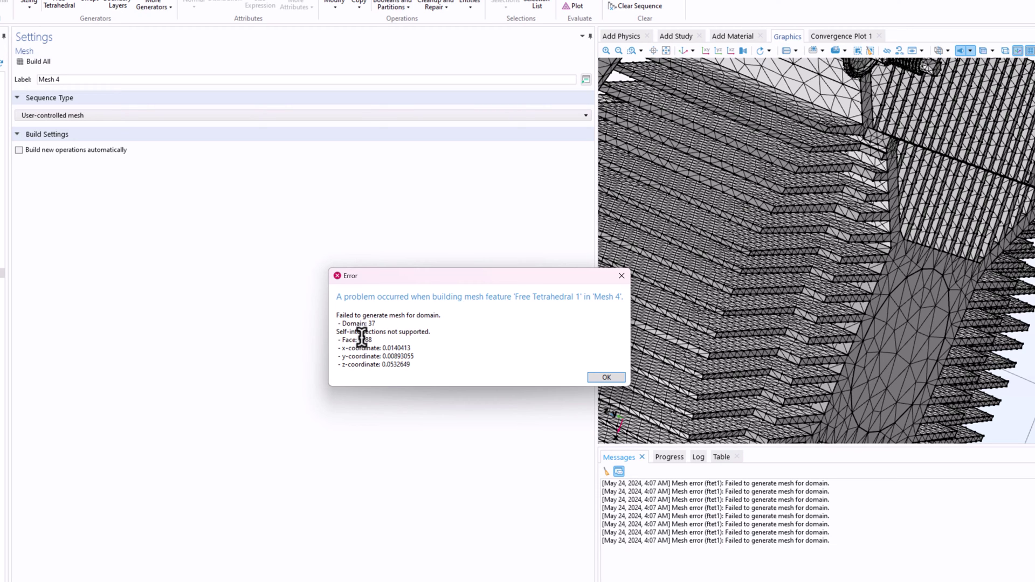
Note face 1188 in the meshing error message, then dismiss it.
left_click_drag(355, 340, 372, 340)
left_click(408, 338)
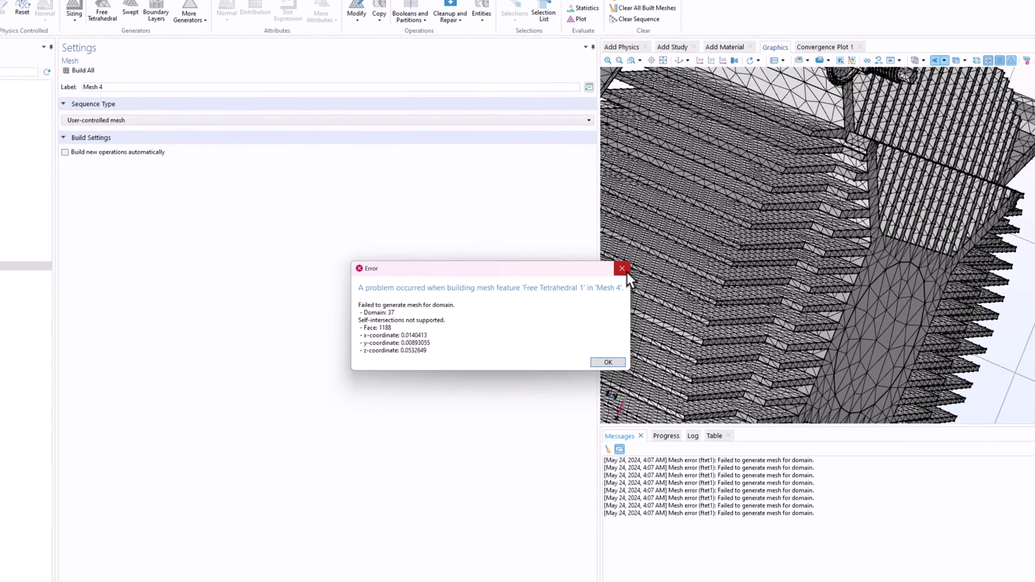
left_click(627, 280)
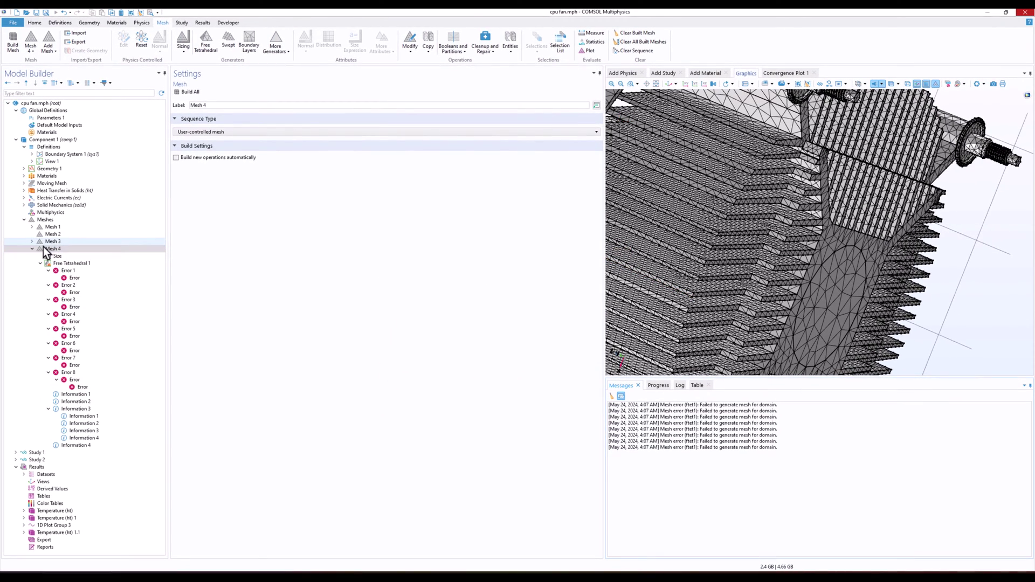
Select Mesh 4's Free Tetrahedral 1, fit the fan in view, and show the first error at boundary 1188.
left_click(65, 264)
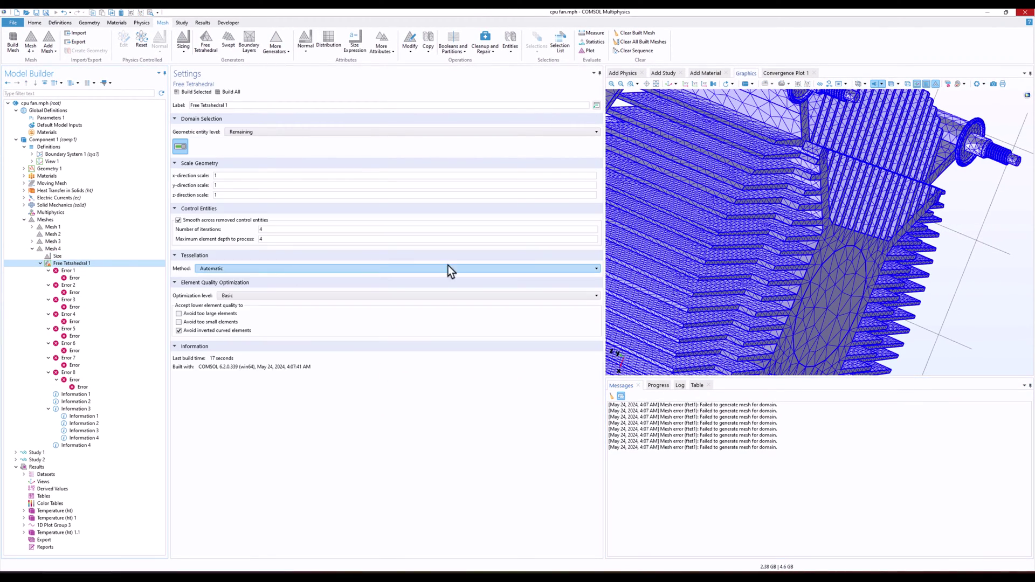
scroll(714, 212, "down", 3)
left_click(669, 84)
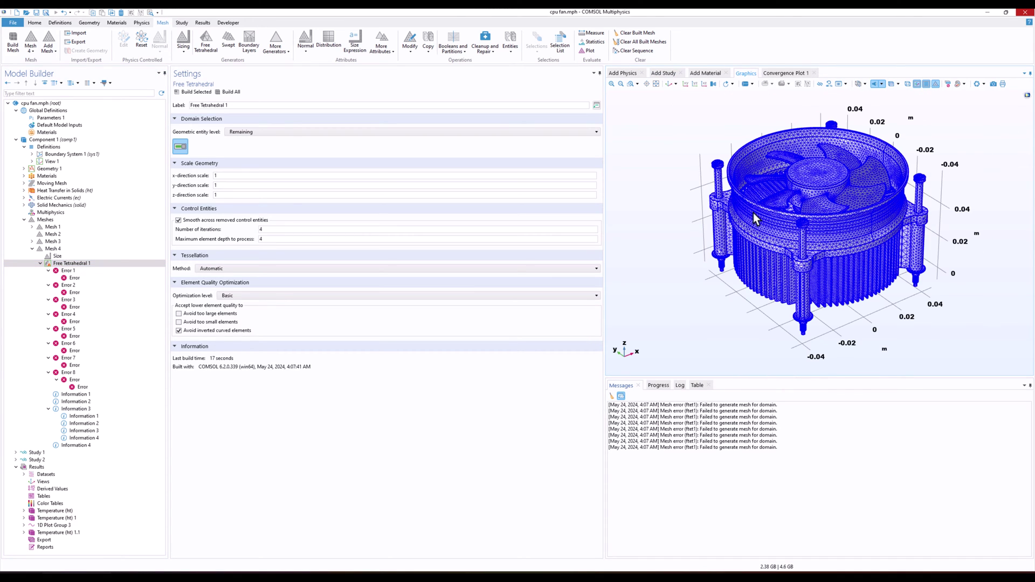
left_click_drag(755, 285, 736, 310)
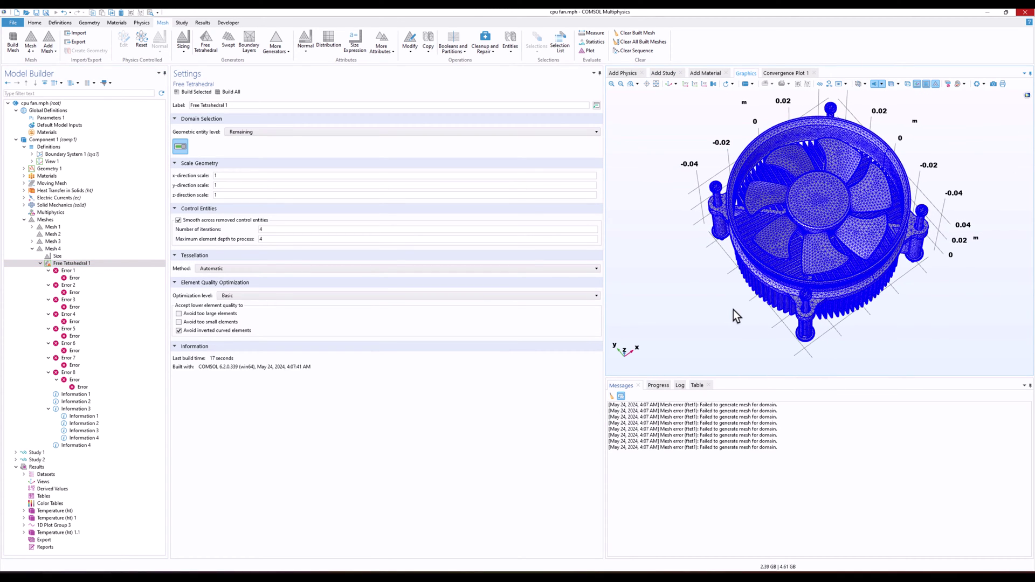
left_click(76, 278)
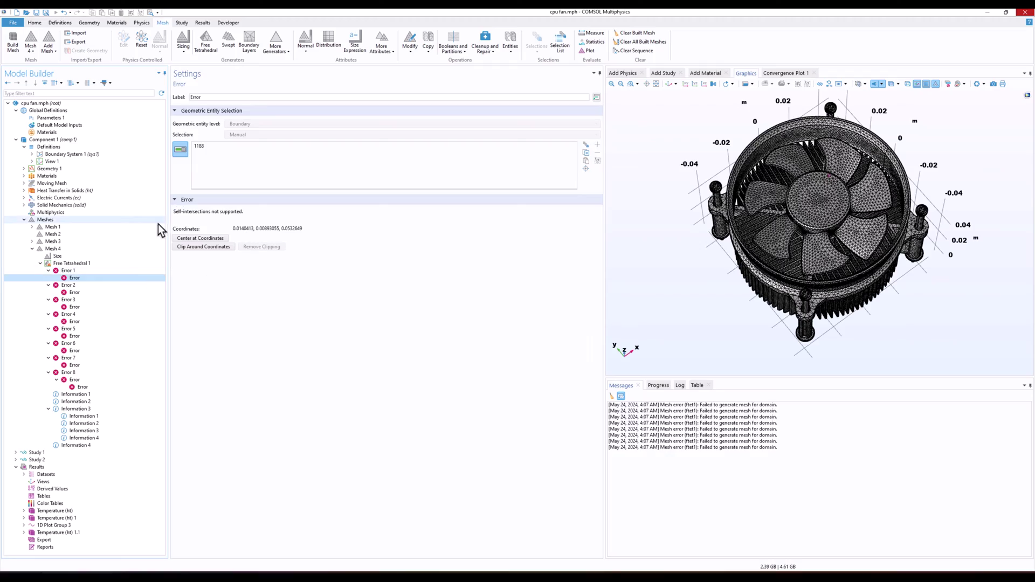
Show Error 2's failing blade domain and zoom in around the blue blade.
left_click(78, 287)
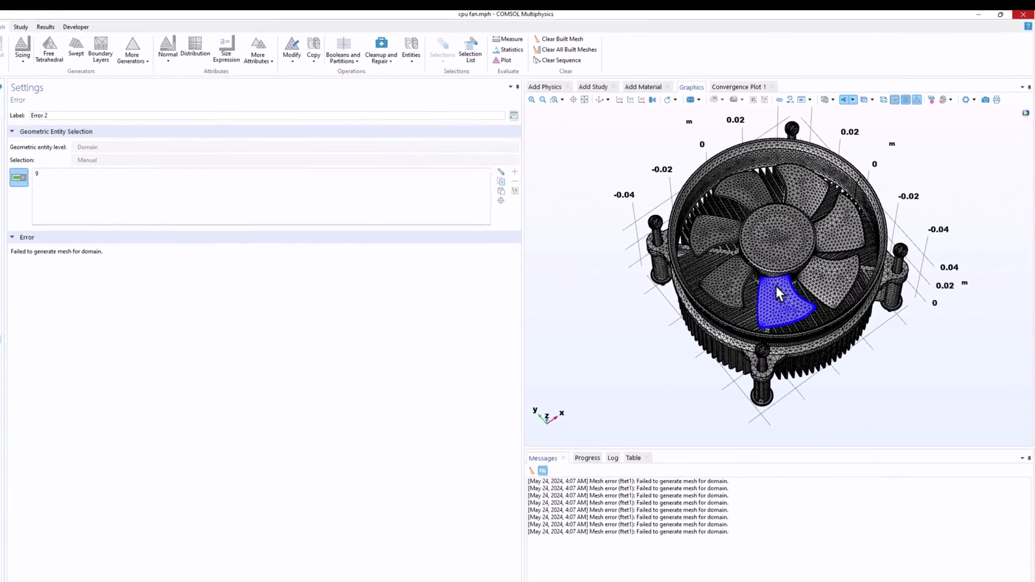
middle_click_drag(815, 241, 817, 131)
middle_click_drag(760, 165, 760, 132)
left_click_drag(850, 342, 781, 328)
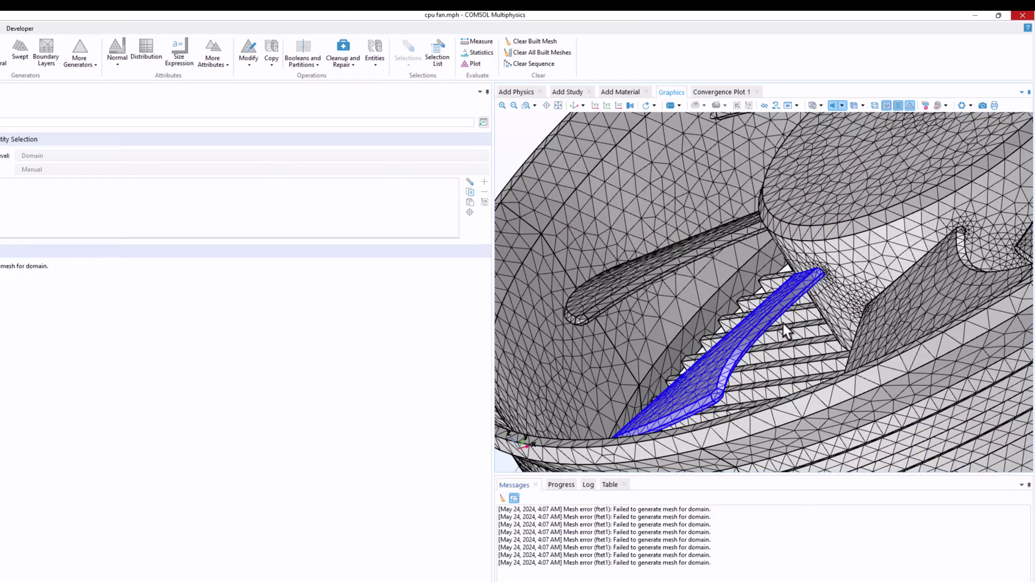
scroll(781, 328, "up", 6)
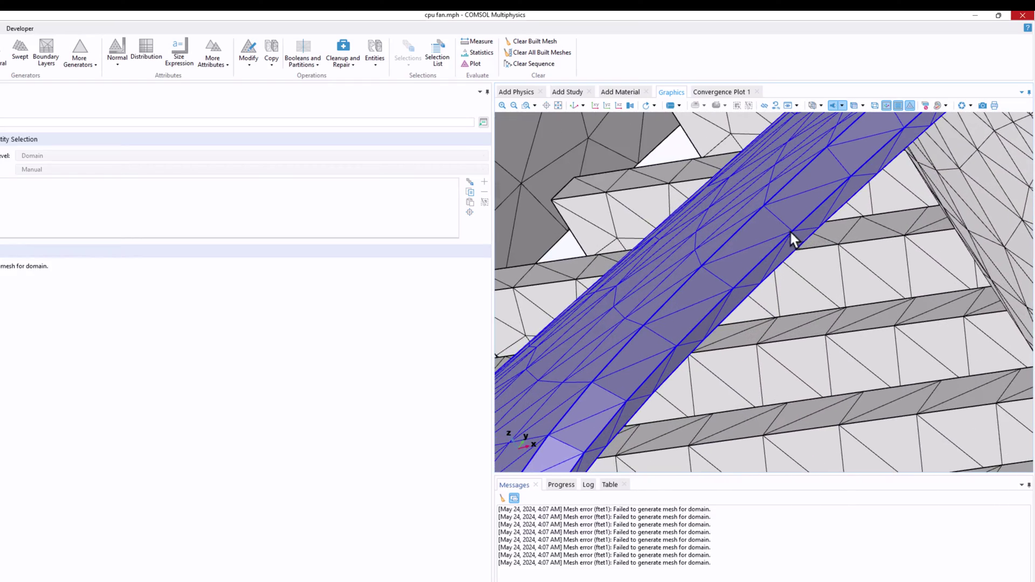
Step through the error entries with the whole fan in view to highlight other failing blades.
key("Down")
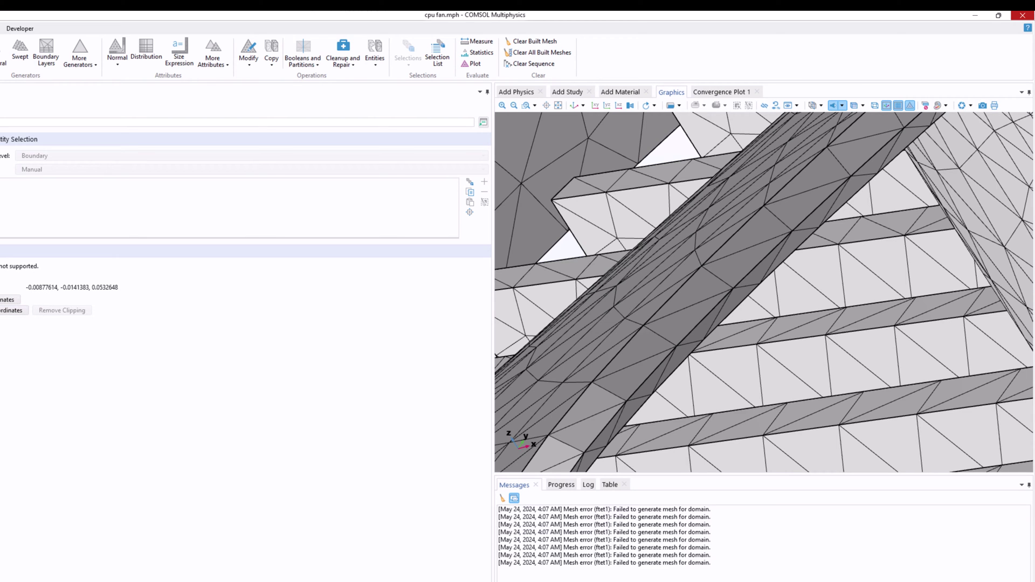
key("Up")
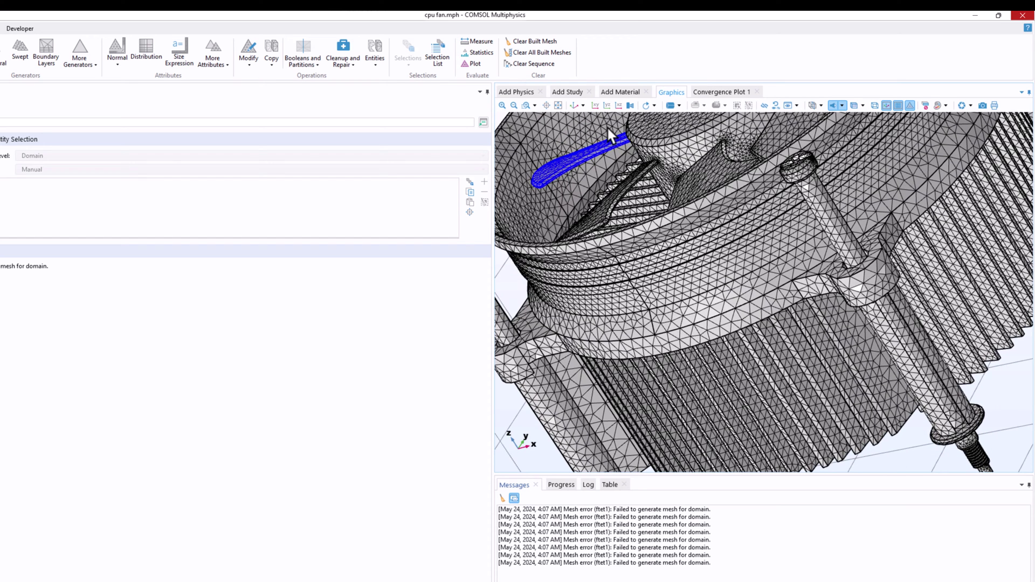
left_click(572, 107)
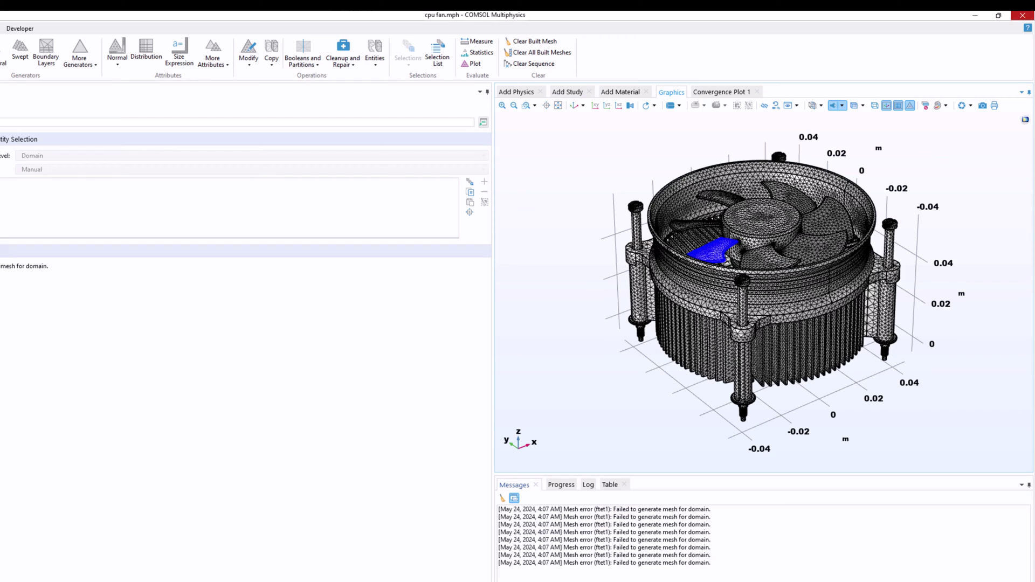
key("Down")
key("Down")
key("Down")
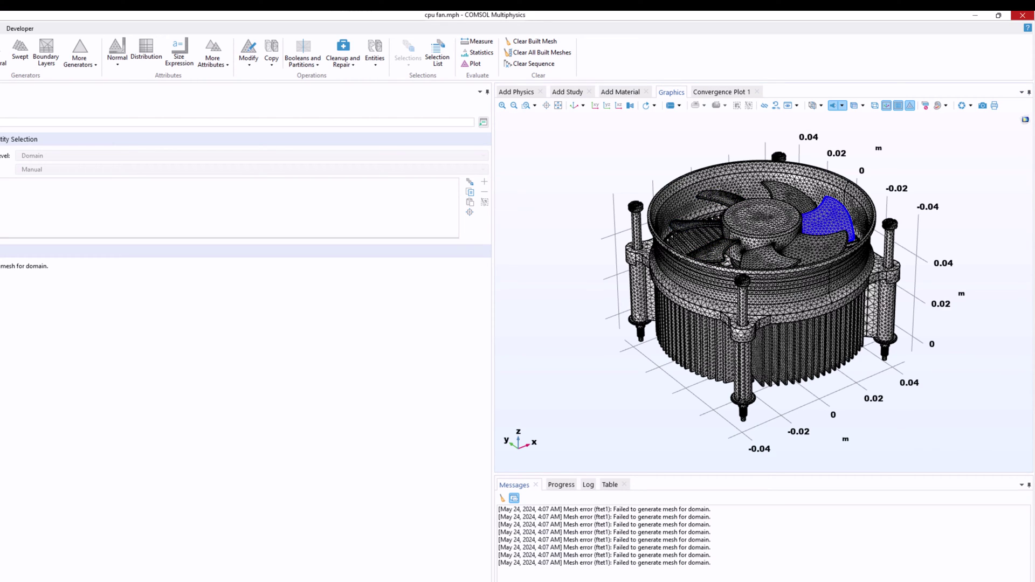
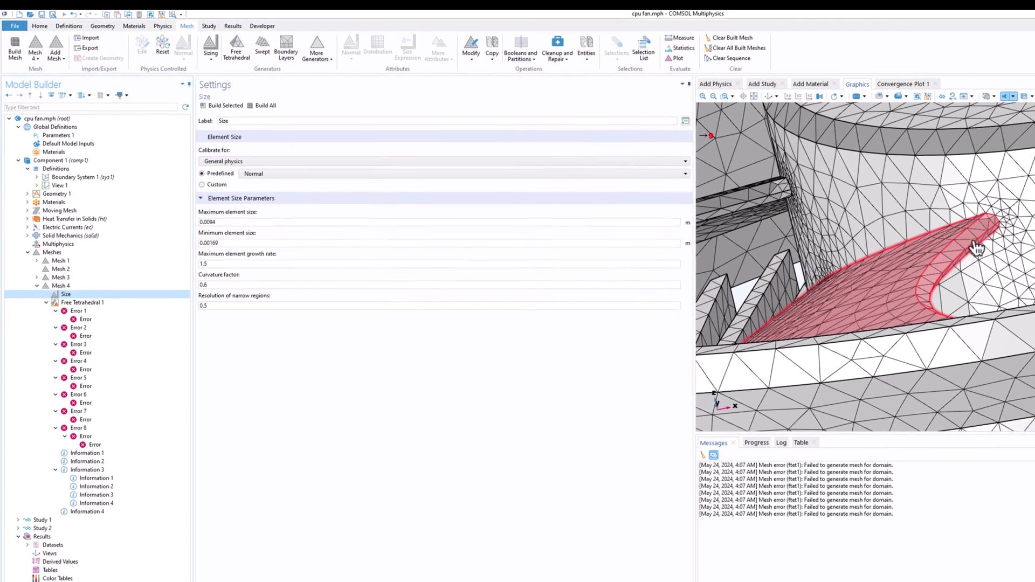
Zoom in on the thin failing fan blade in the Graphics view.
scroll(1003, 243, "up", 3)
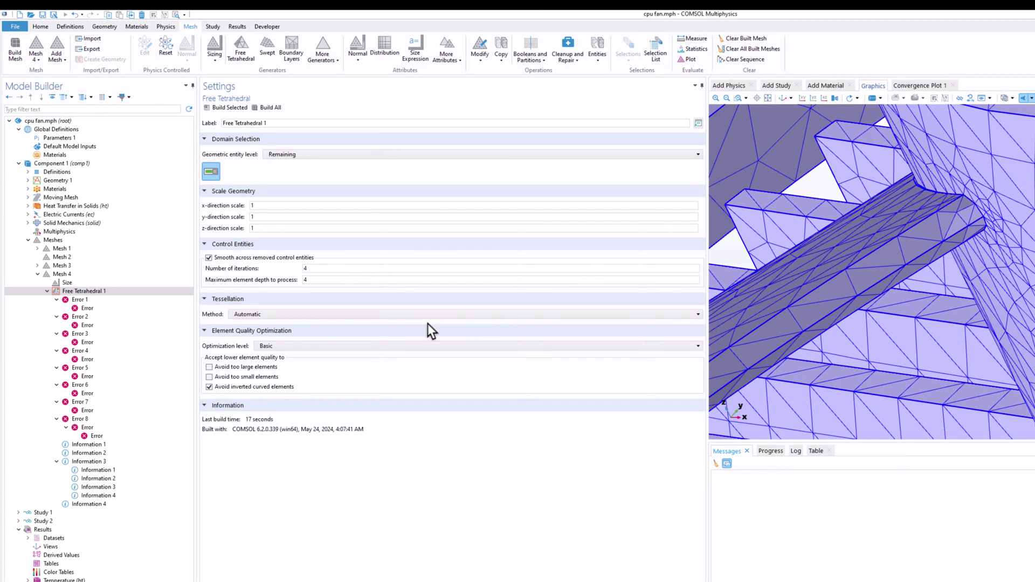
Add a Distribution of 5 elements on edge 1799 under Free Tetrahedral 1.
right_click(92, 291)
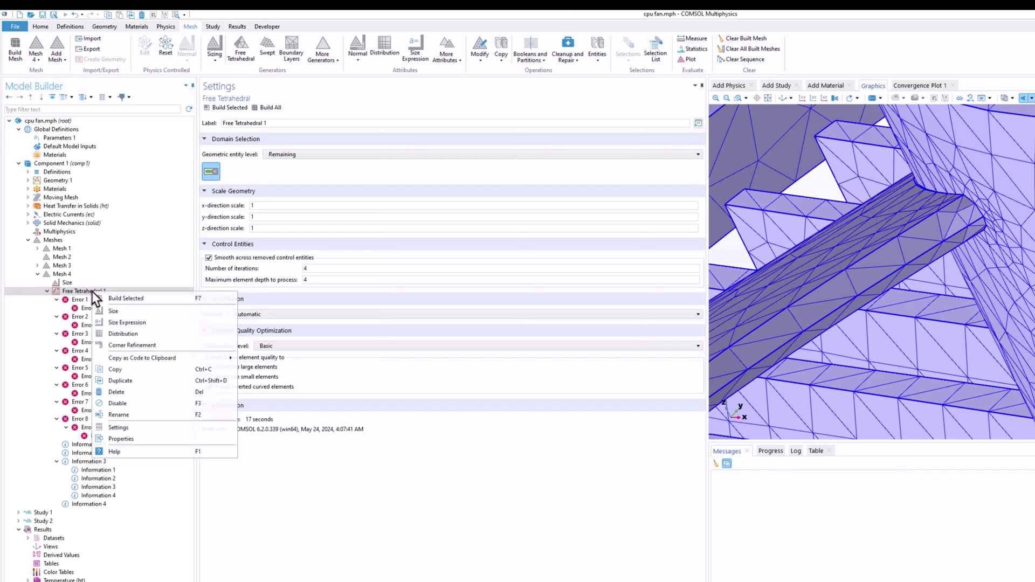
left_click(123, 334)
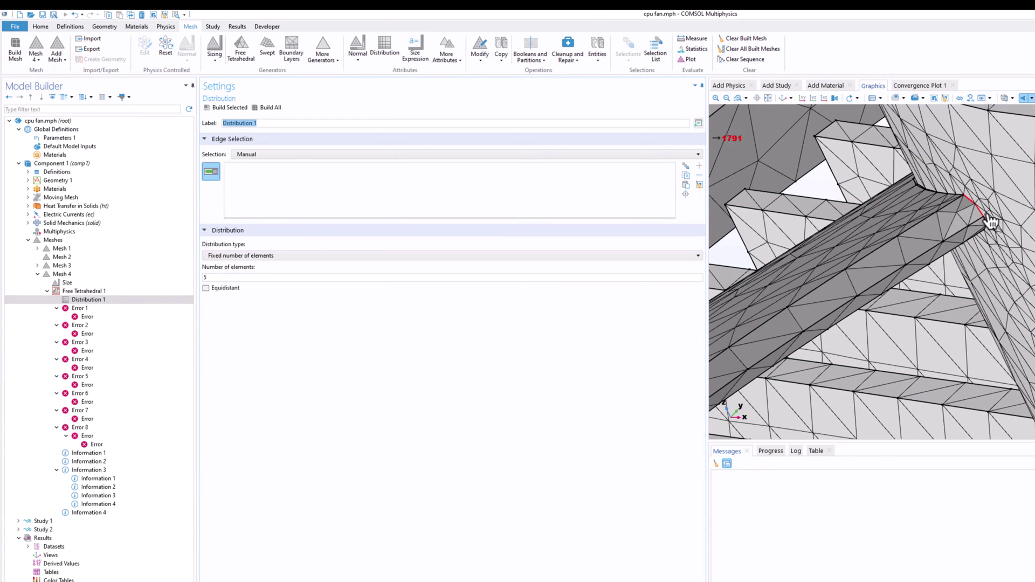
scroll(997, 157, "up", 3)
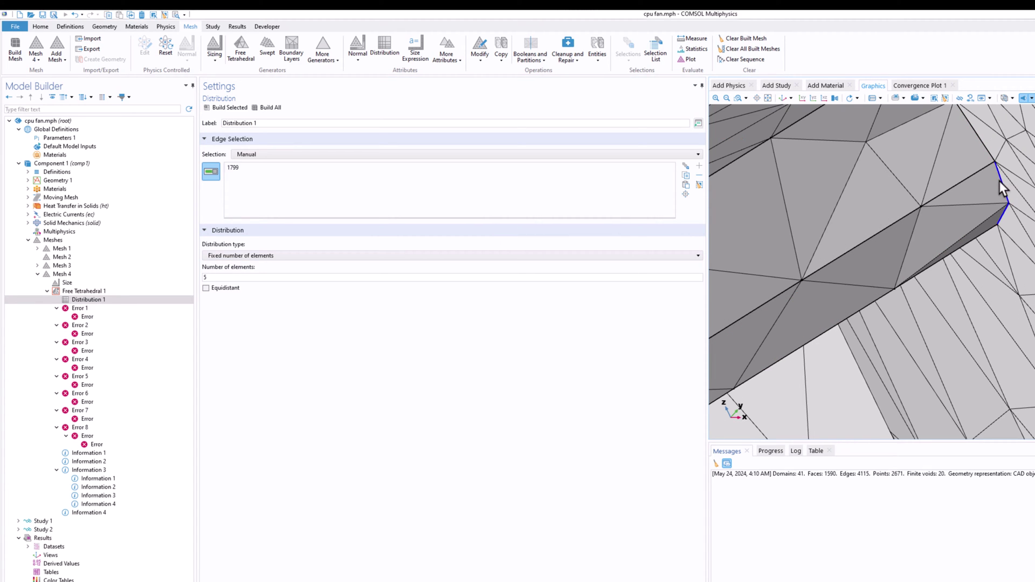
Measure edge 1799's length, 5.8472E-4 m, and look over the blade mesh around it.
left_click(699, 41)
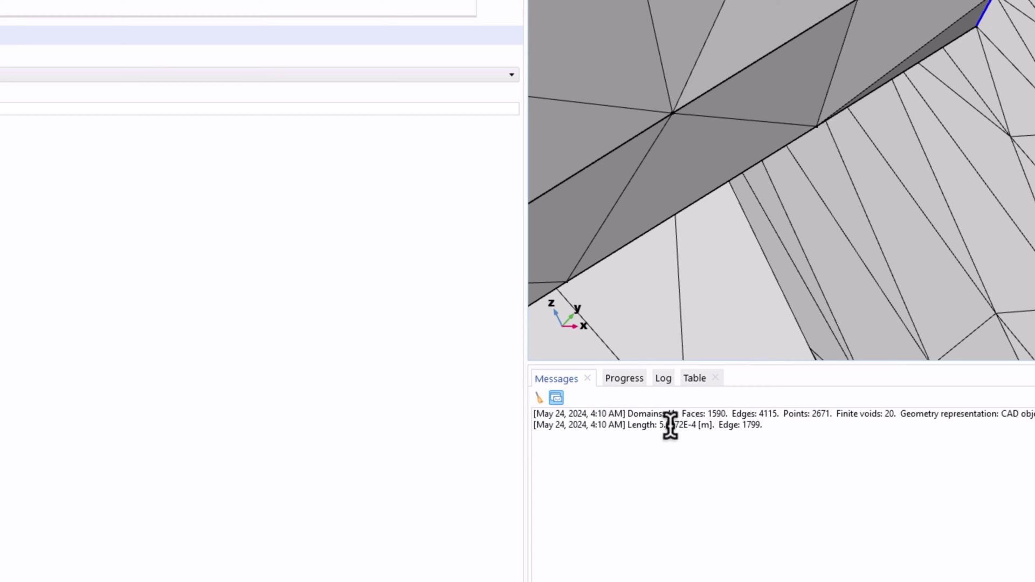
left_click_drag(660, 425, 697, 426)
left_click(704, 427)
right_click_drag(931, 111, 952, 117)
left_click_drag(952, 117, 962, 140)
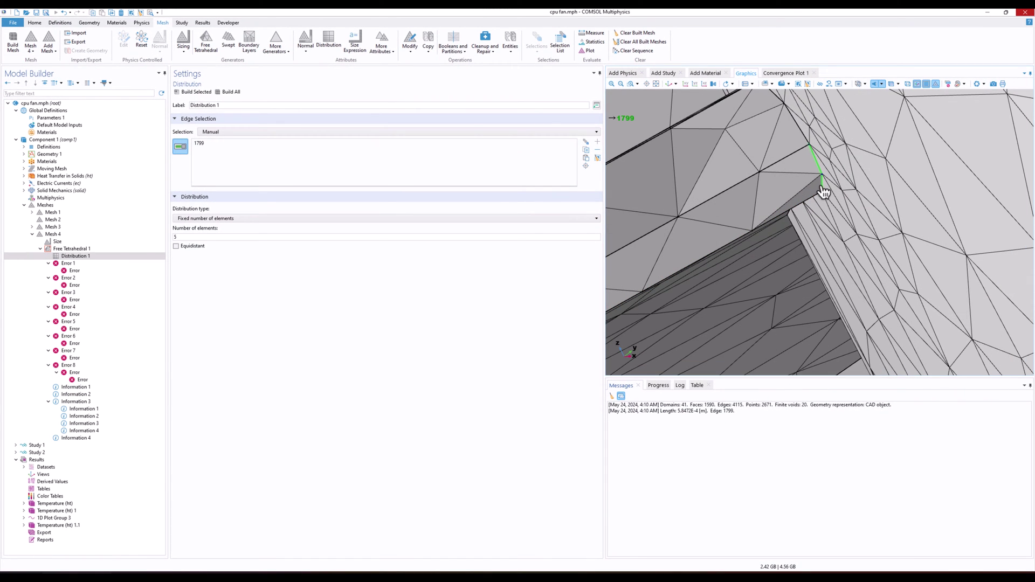
middle_click_drag(811, 226, 826, 323)
right_click_drag(684, 211, 758, 214)
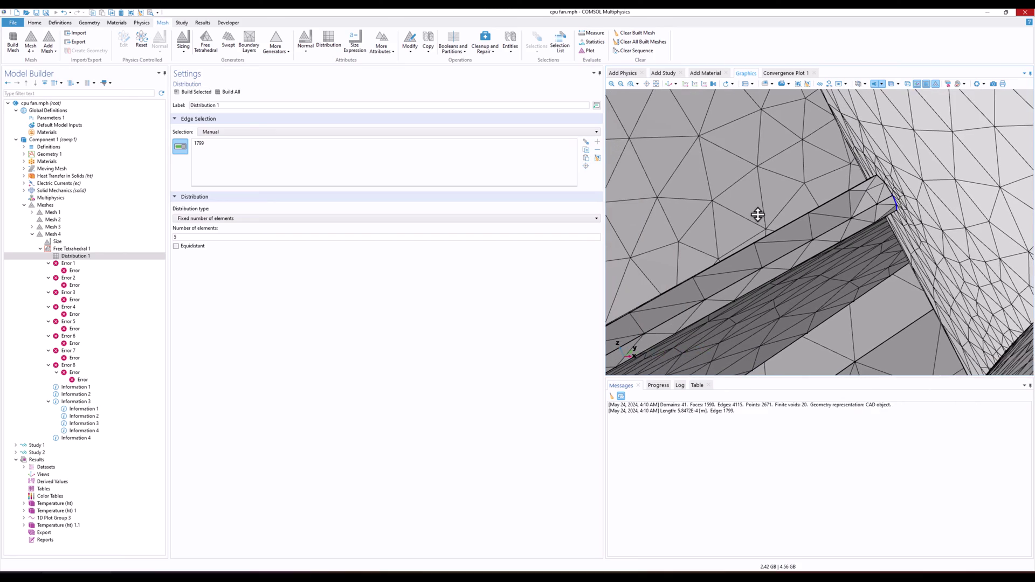
middle_click_drag(759, 215, 765, 280)
left_click_drag(765, 281, 801, 305)
right_click_drag(695, 286, 785, 254)
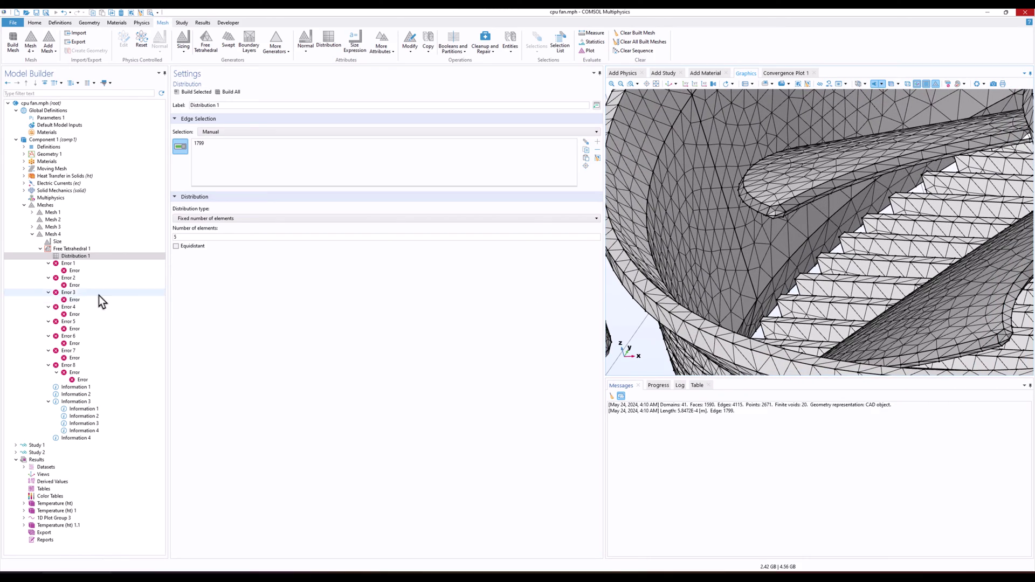
Delete the Distribution 1 node from Free Tetrahedral 1.
left_click(90, 255)
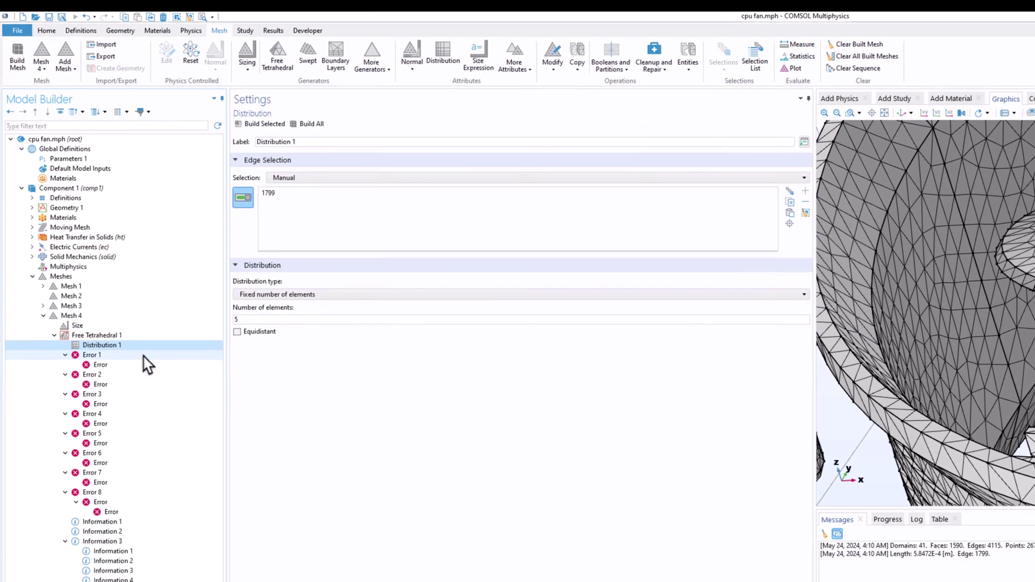
key("Delete")
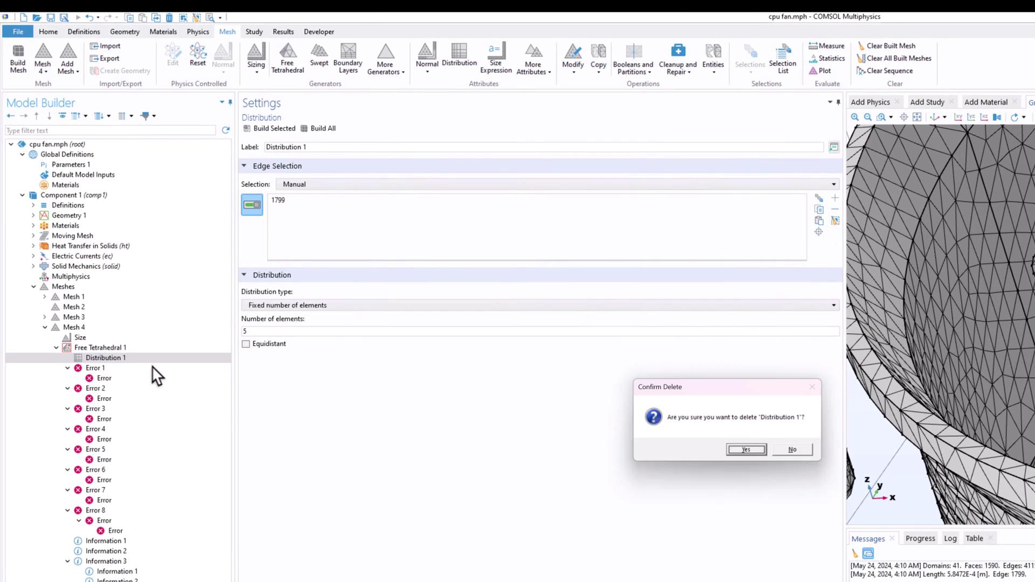
left_click(760, 452)
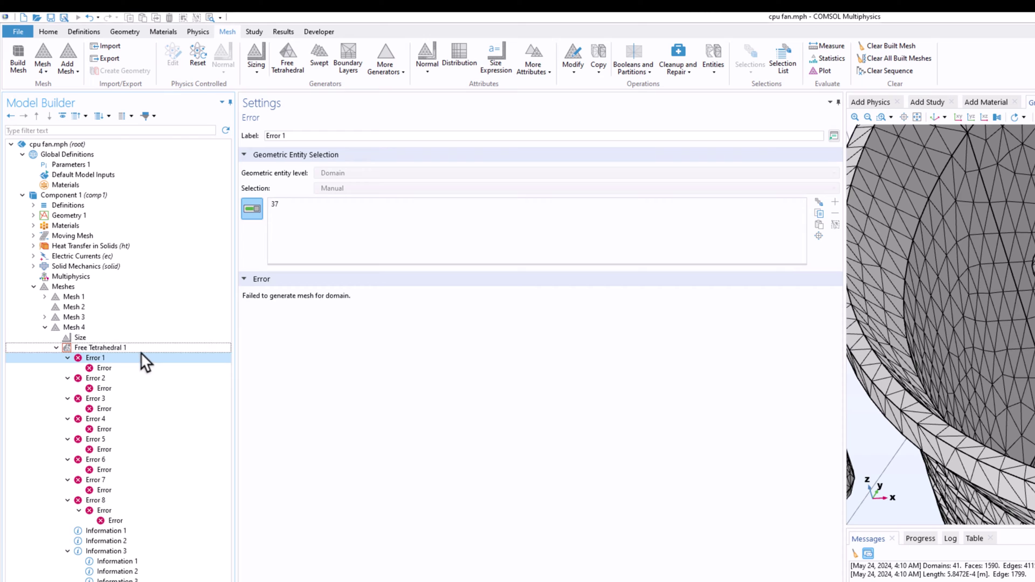
Set Mesh 4's Size to maximum 0.001 m, minimum 0.0005 m and growth rate 1.8.
left_click(102, 336)
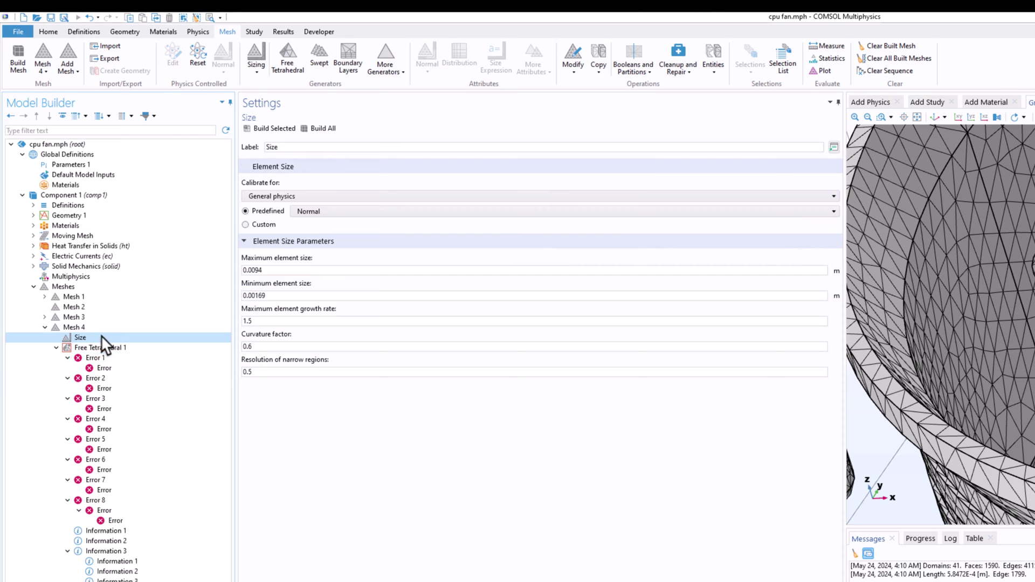
left_click(278, 295)
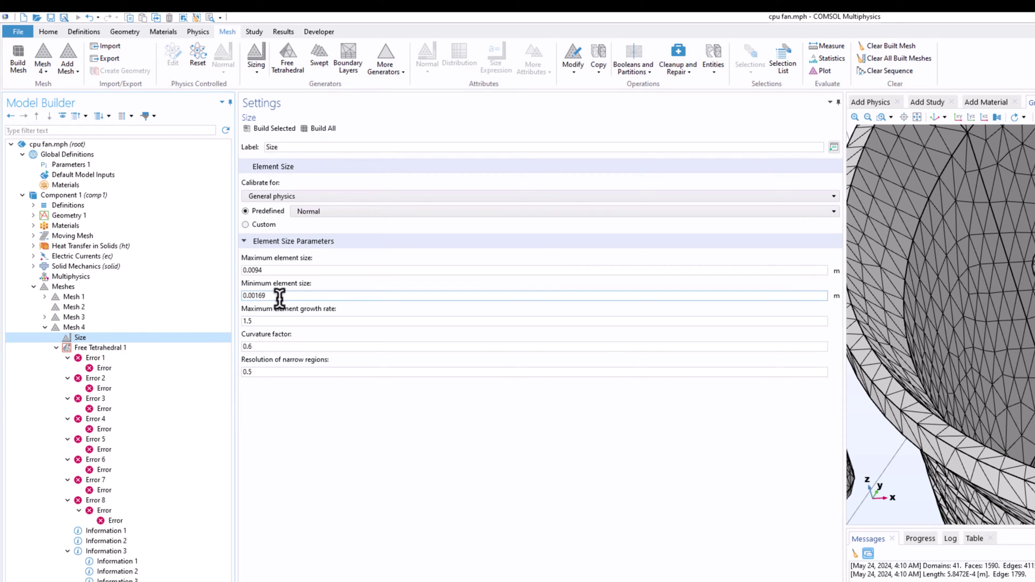
left_click_drag(257, 296, 306, 297)
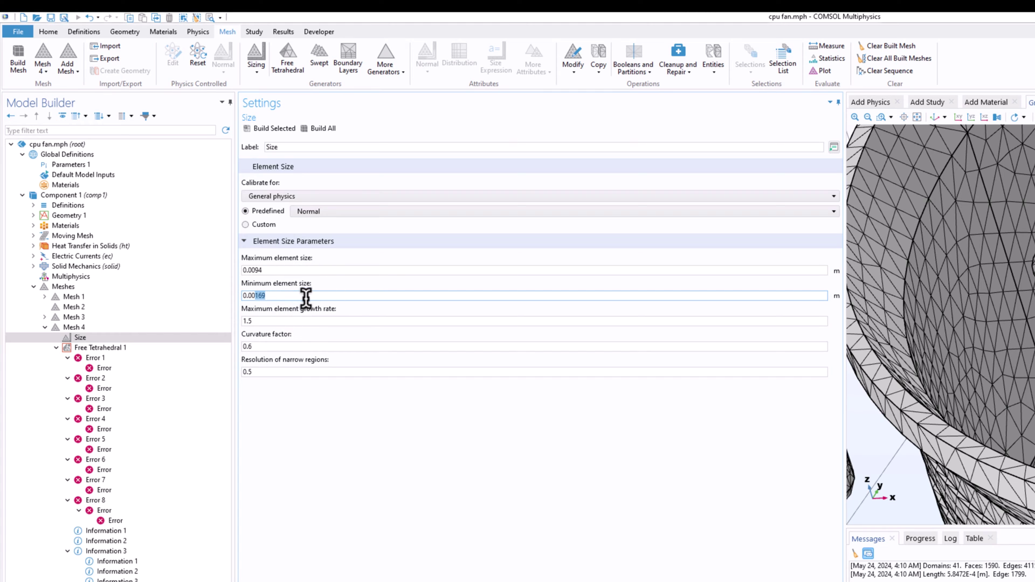
type("05")
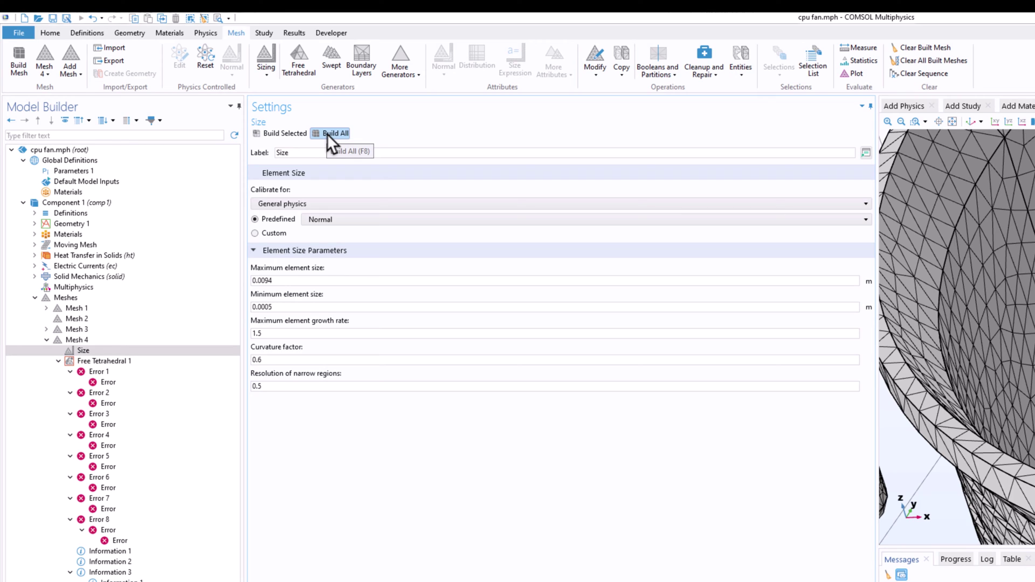
left_click(282, 280)
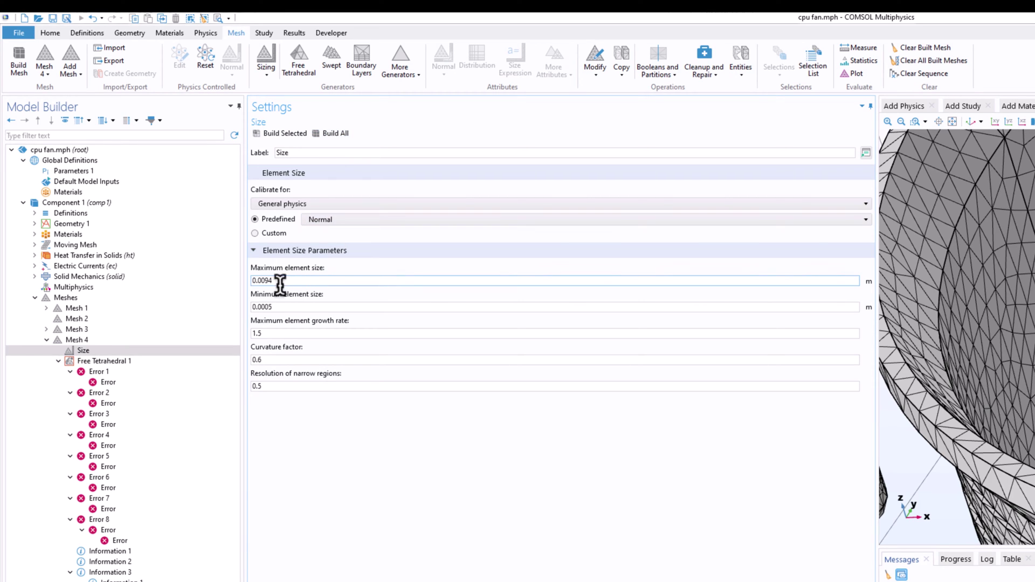
left_click_drag(267, 280, 301, 280)
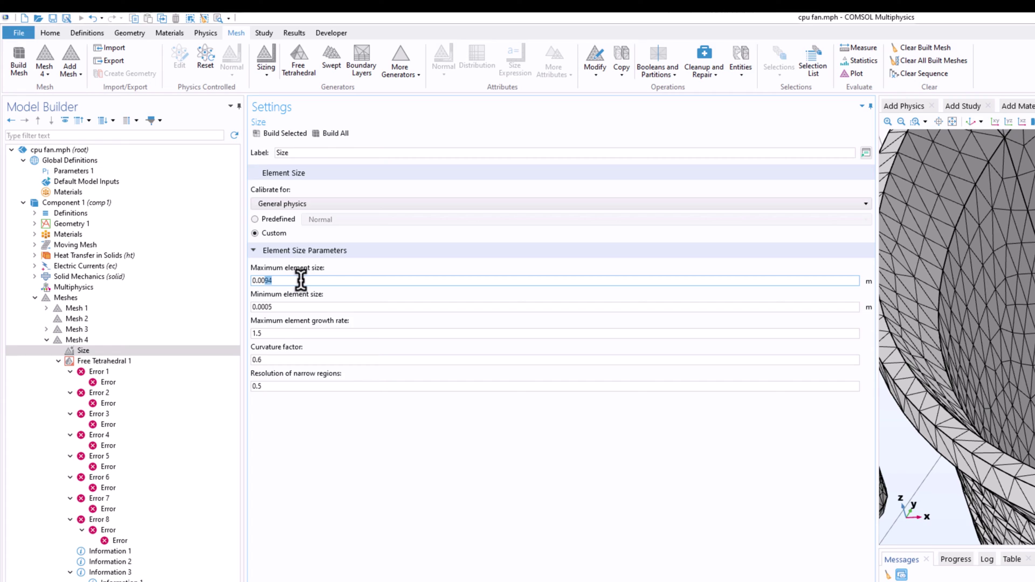
type("1")
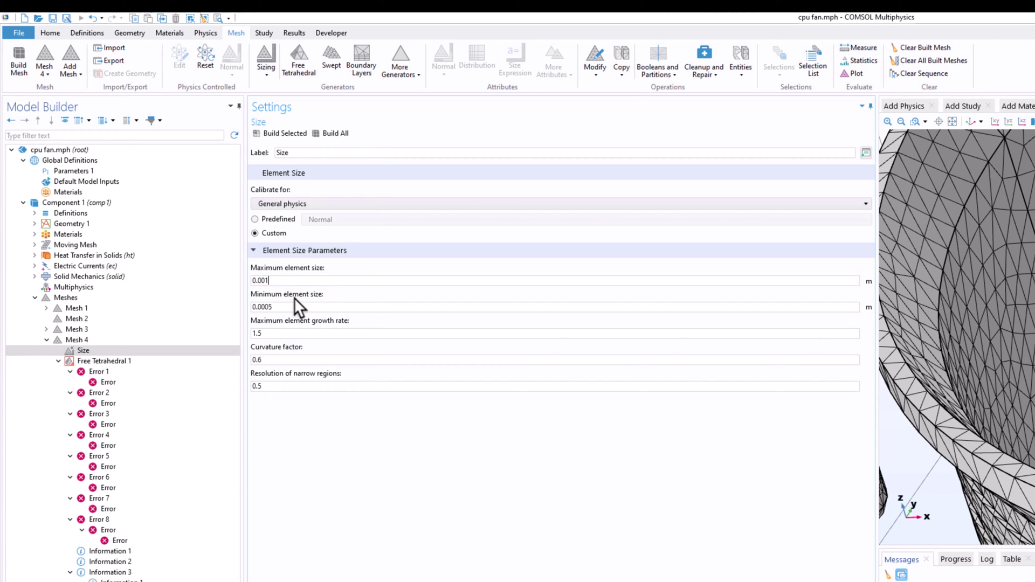
left_click(270, 281)
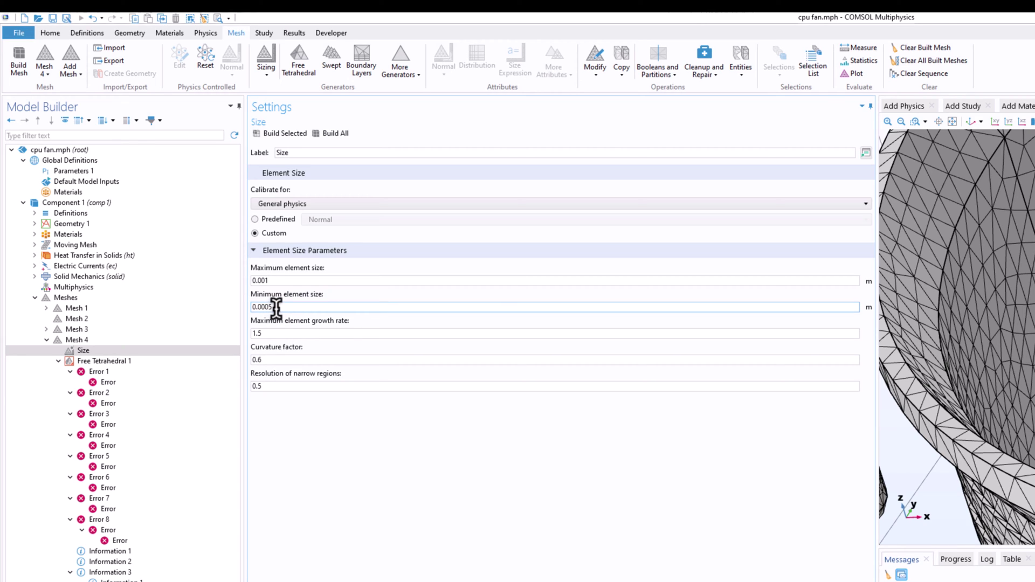
left_click(270, 332)
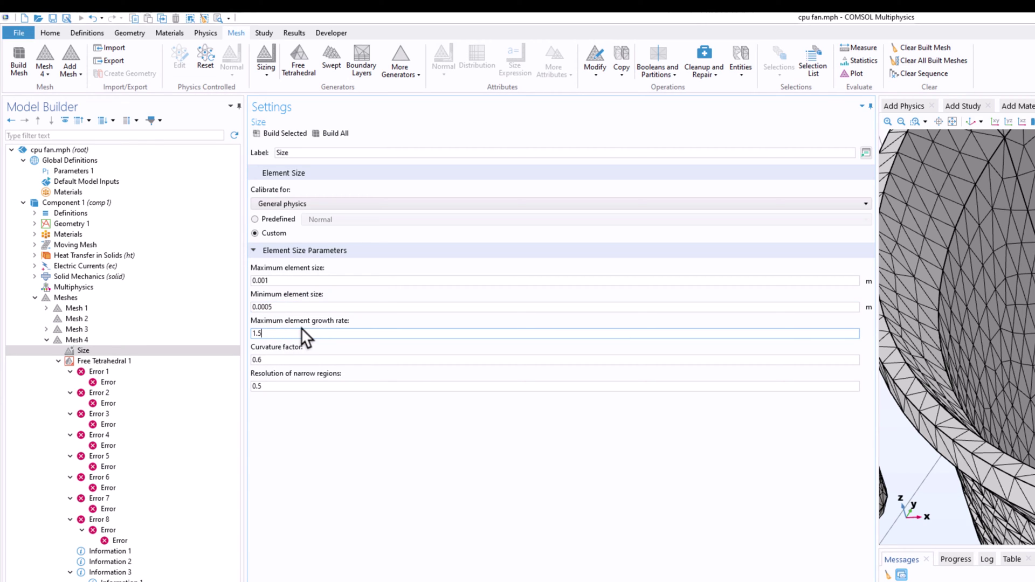
key("BackSpace")
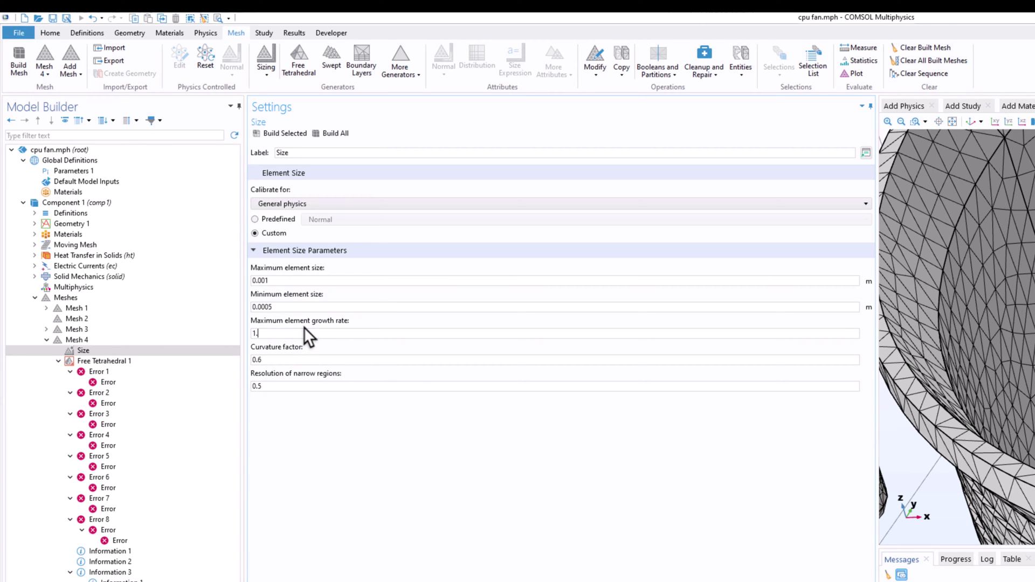
type("8")
Rebuild the meshes with the new Mesh 4 size settings and follow the build progress.
left_click(338, 135)
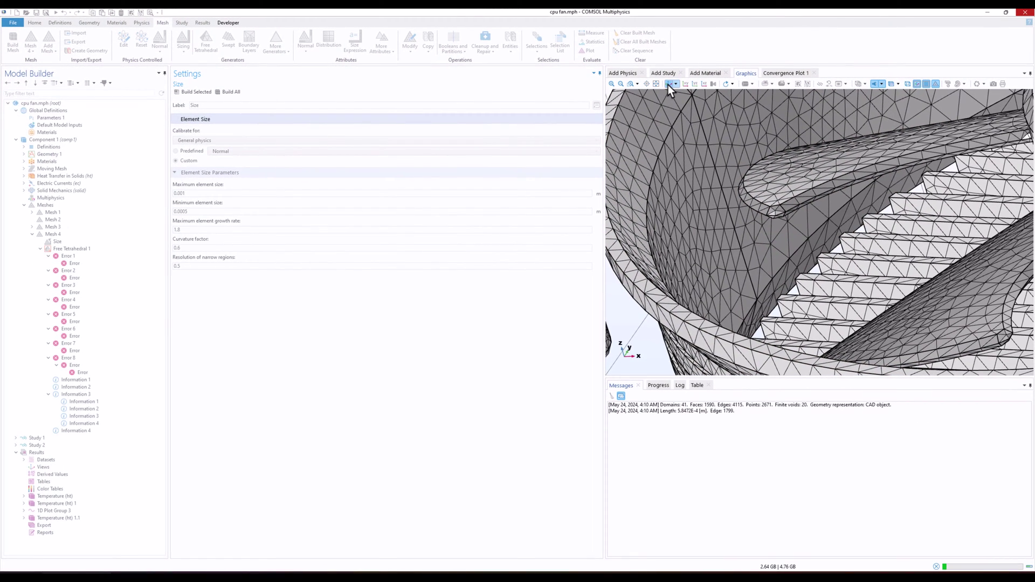
left_click(668, 84)
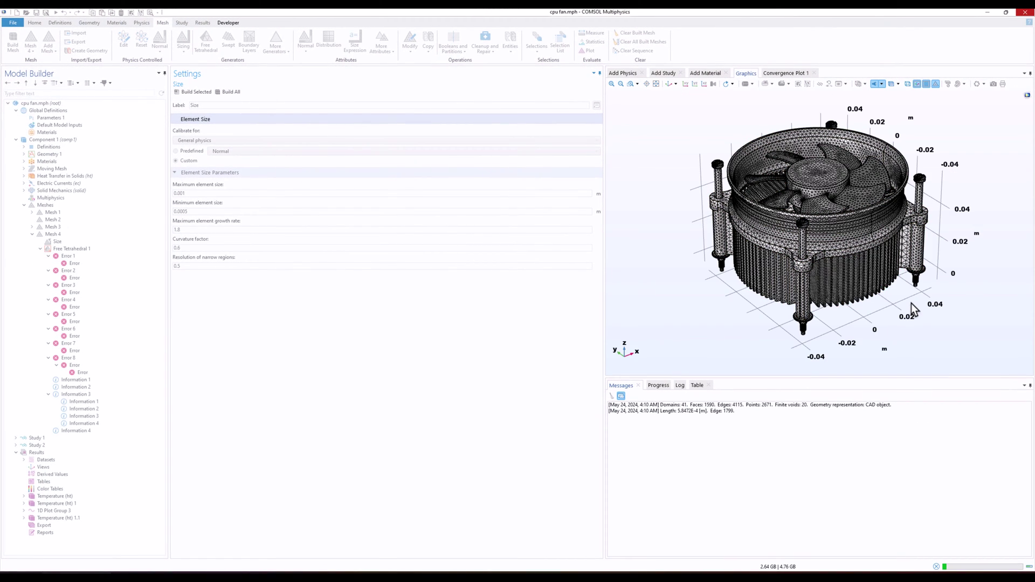
left_click_drag(911, 315, 887, 349)
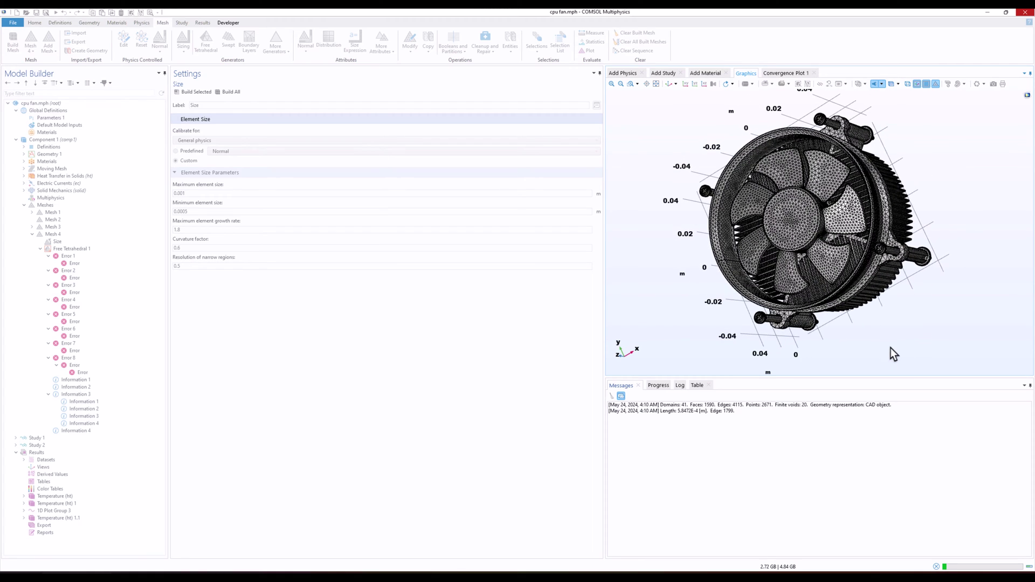
key("F8")
left_click(657, 386)
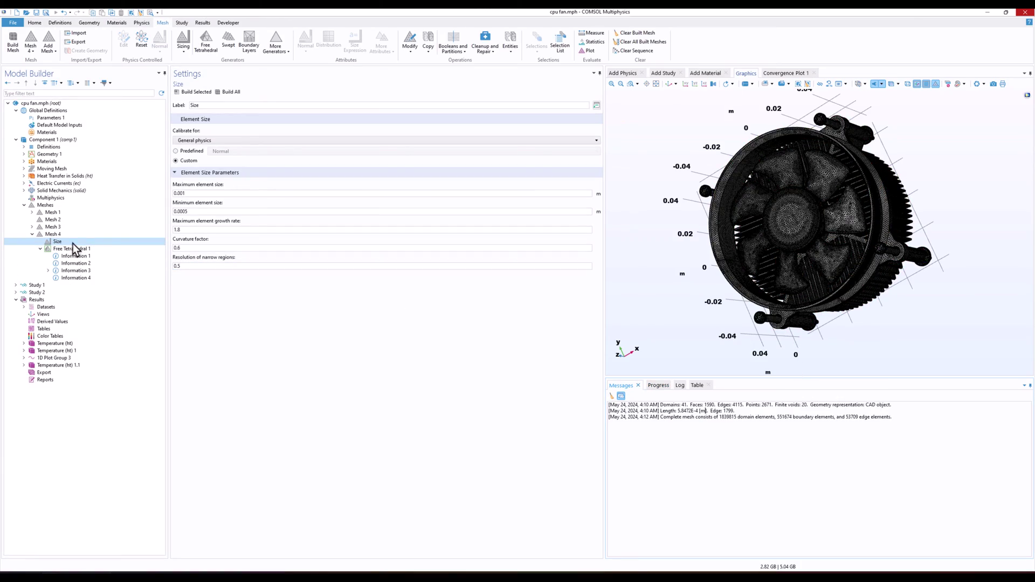
scroll(805, 225, "up", 5)
scroll(806, 225, "down", 3)
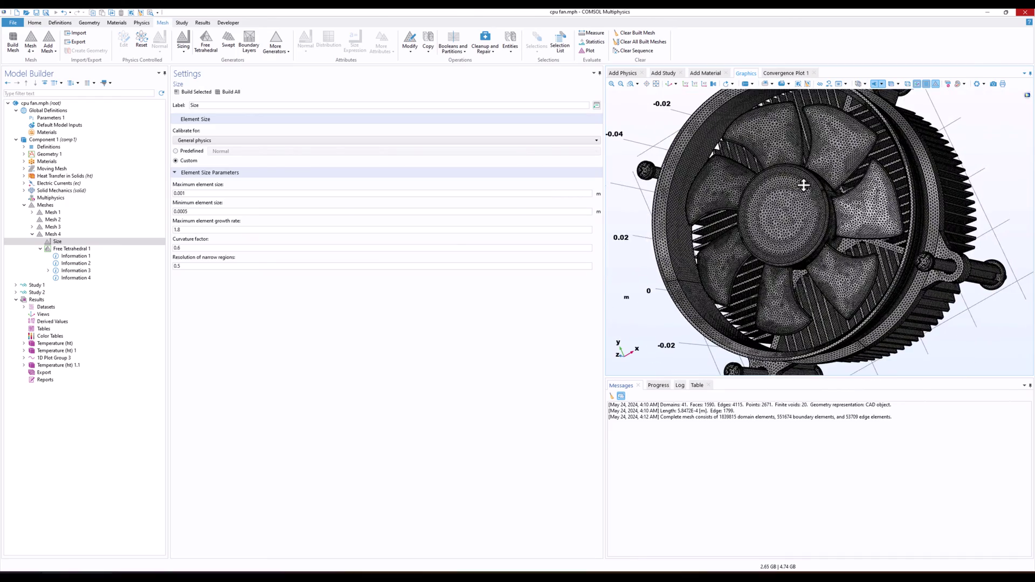
scroll(809, 212, "up", 5)
scroll(709, 251, "down", 6)
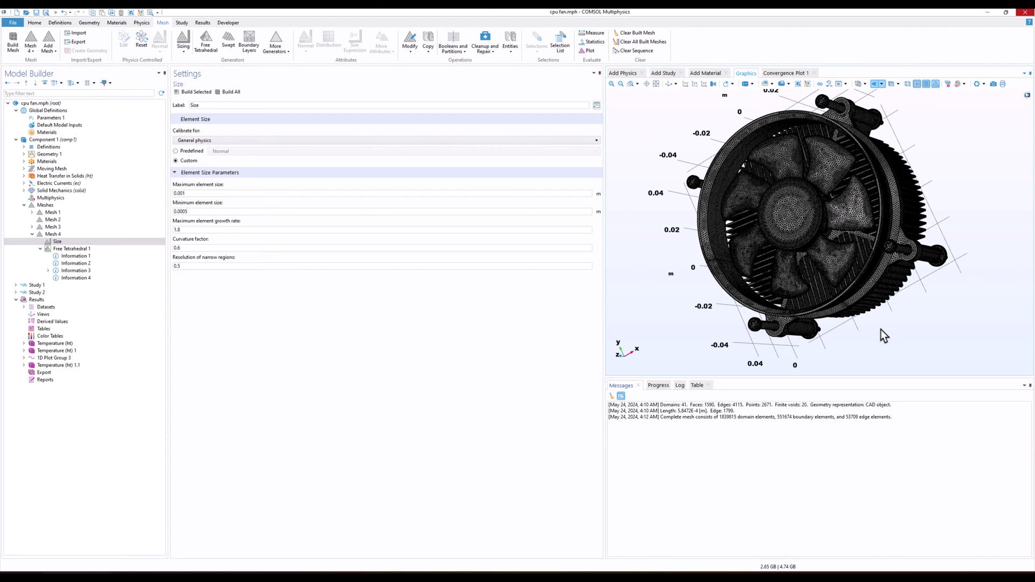
Inspect the fan mesh from the side and show the Information 1 short-edge warning.
left_click_drag(880, 333, 861, 323)
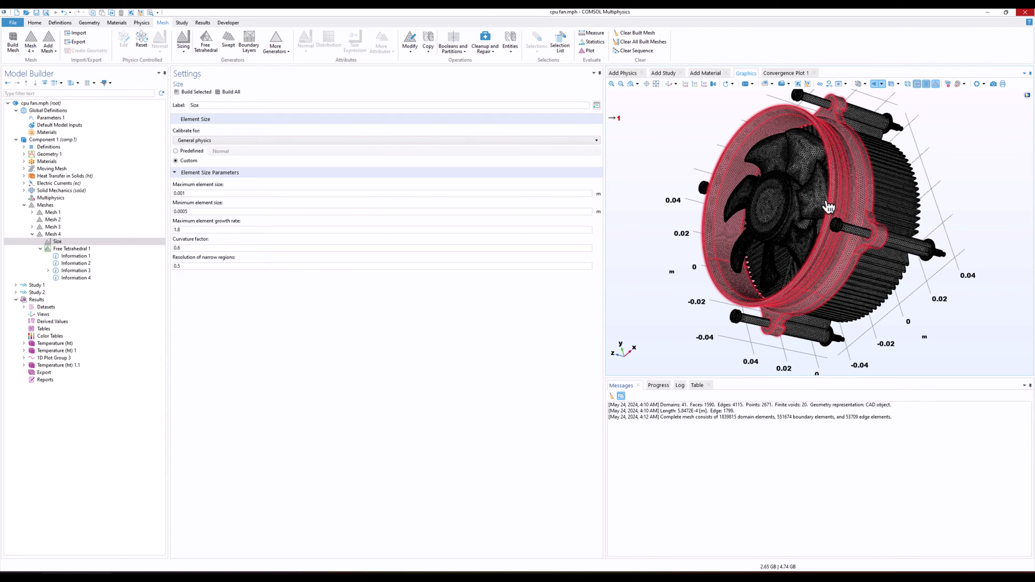
middle_click_drag(829, 207, 828, 238)
right_click_drag(828, 239, 841, 268)
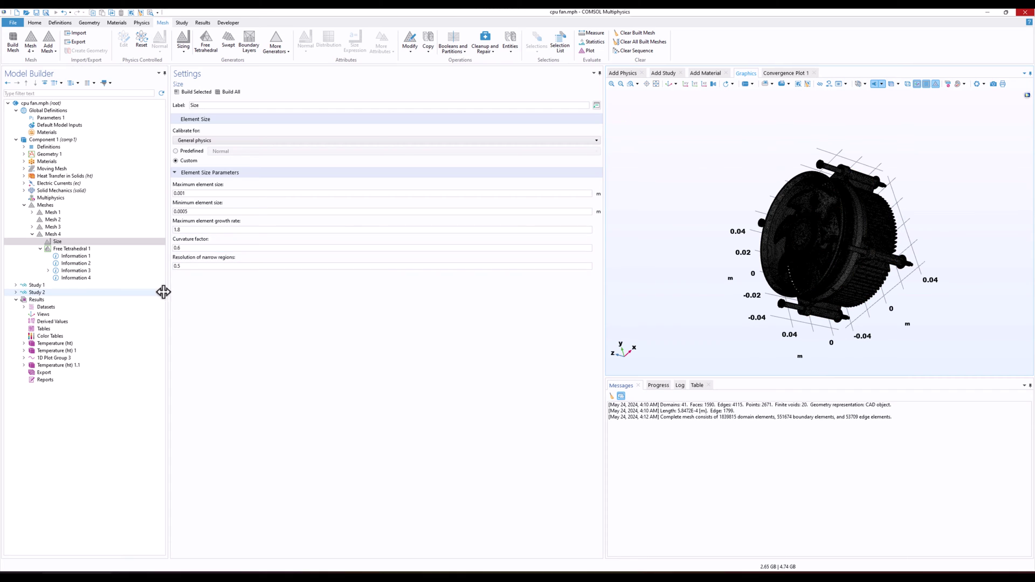
left_click(90, 257)
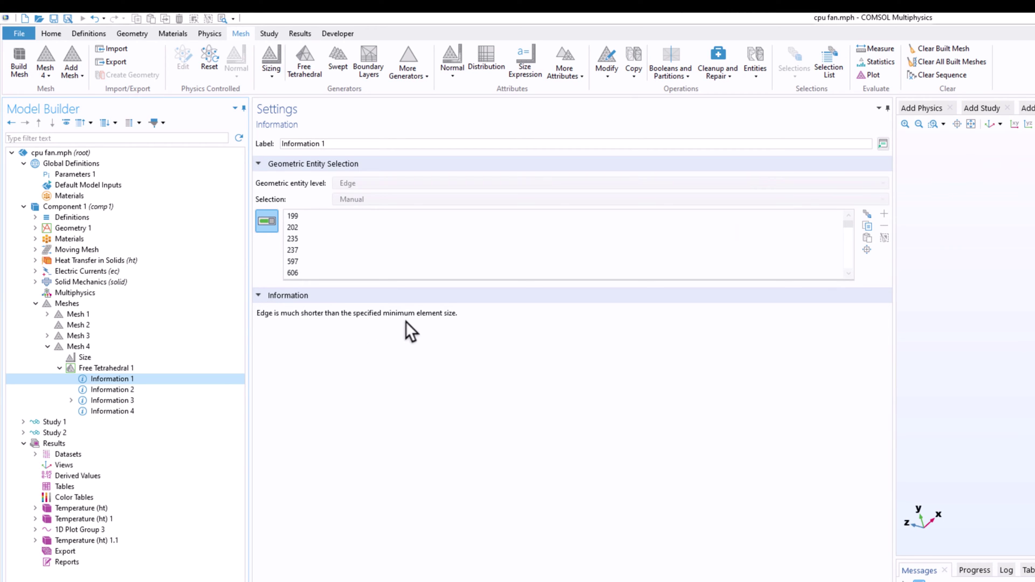
Review Mesh 4's Size and Free Tetrahedral 1 settings.
left_click(99, 358)
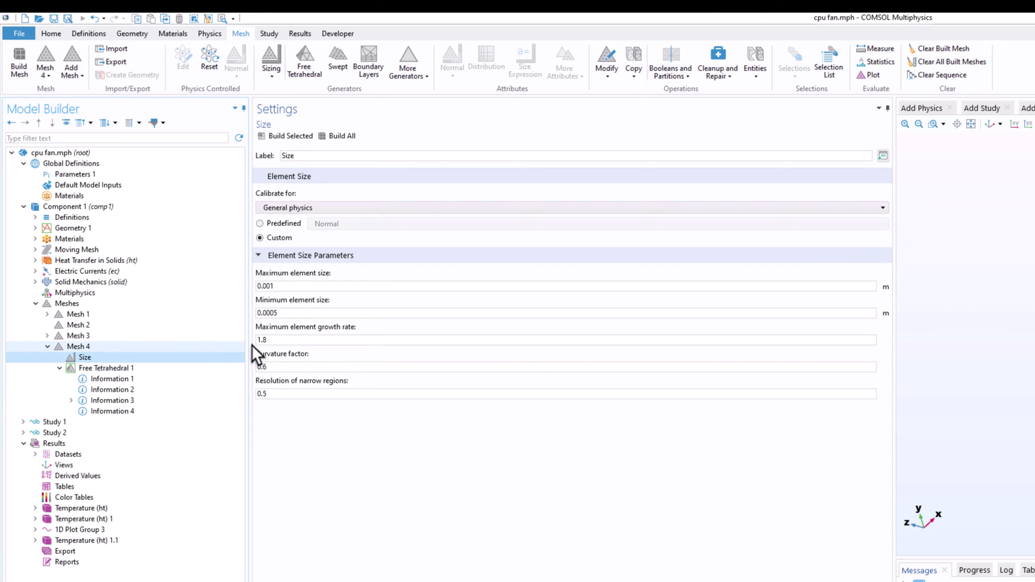
left_click(106, 368)
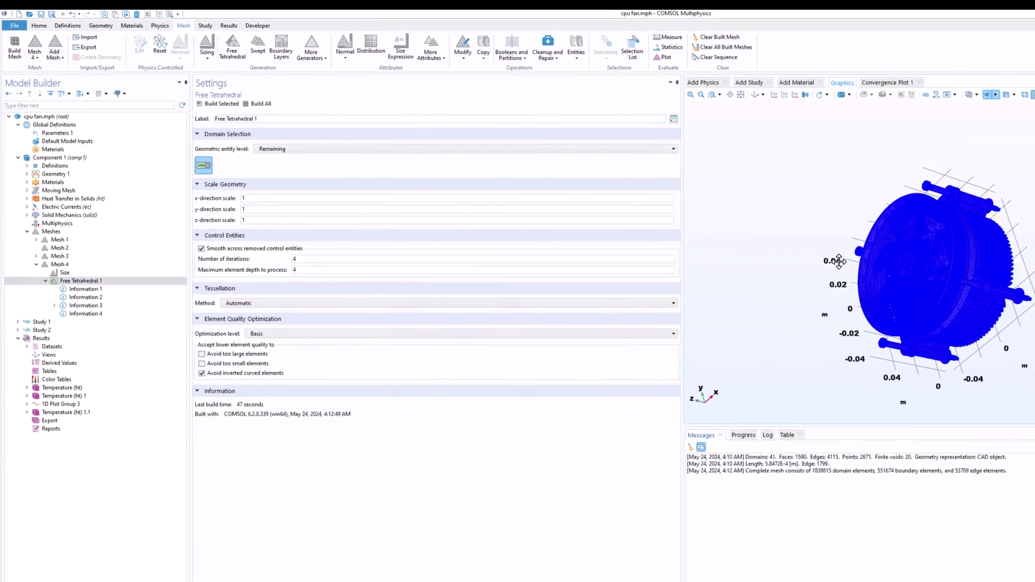
left_click_drag(839, 261, 813, 238)
Face the fan frontally and add an edge Distribution under Free Tetrahedral 1.
scroll(814, 236, "up", 5)
scroll(852, 193, "down", 5)
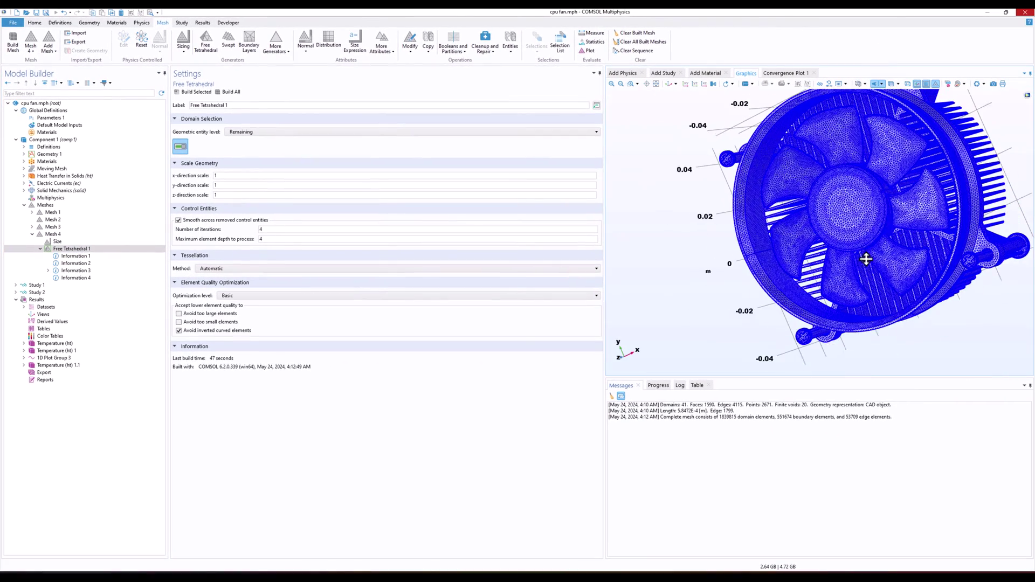
right_click_drag(871, 233, 842, 231)
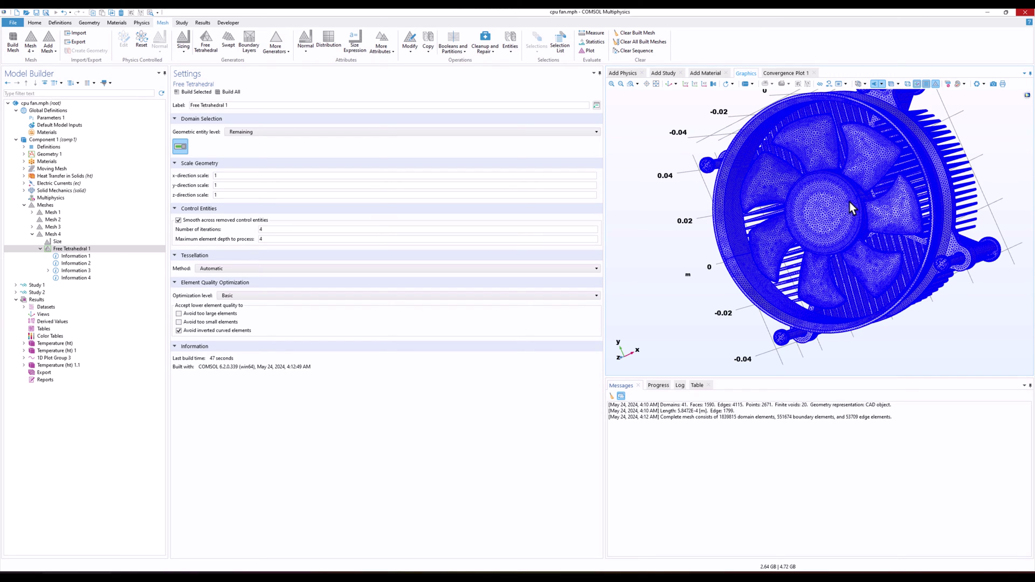
right_click(98, 249)
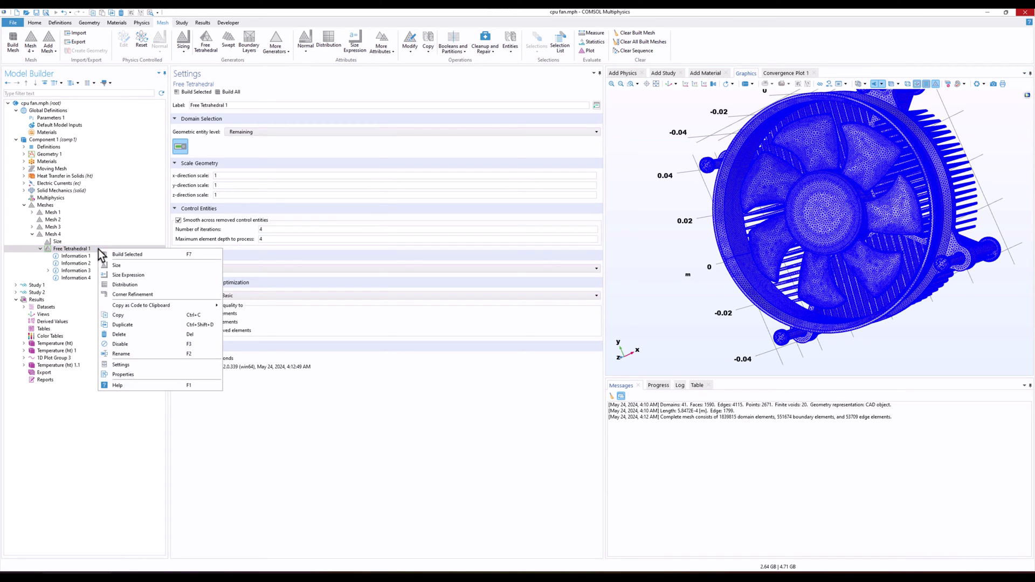
left_click(134, 285)
Select hub-rim edges 1147 and 1146 and give them a fixed 25 elements.
scroll(845, 186, "up", 5)
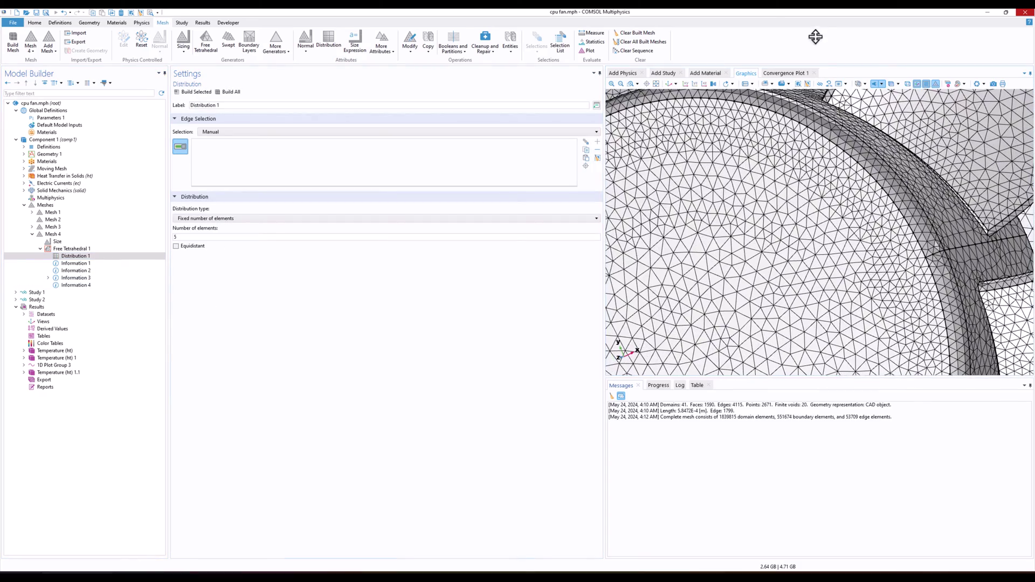
left_click(857, 171)
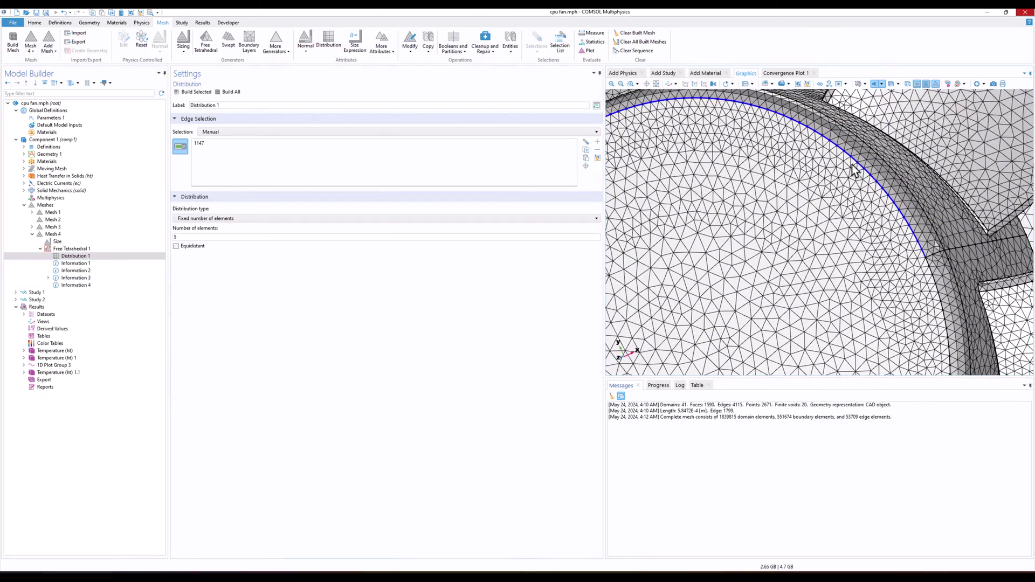
scroll(787, 172, "down", 5)
scroll(793, 271, "up", 3)
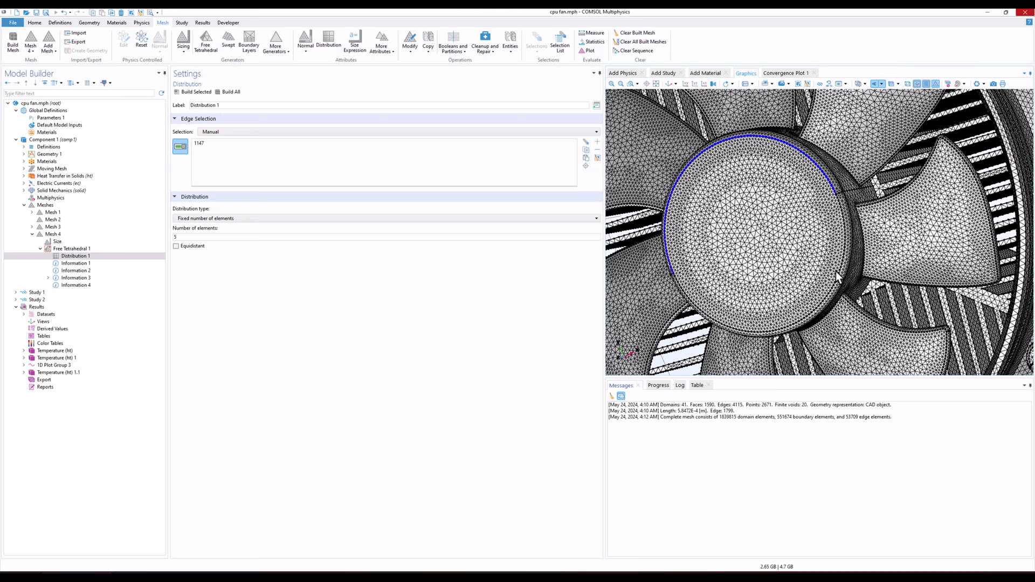
left_click(809, 315)
left_click(214, 237)
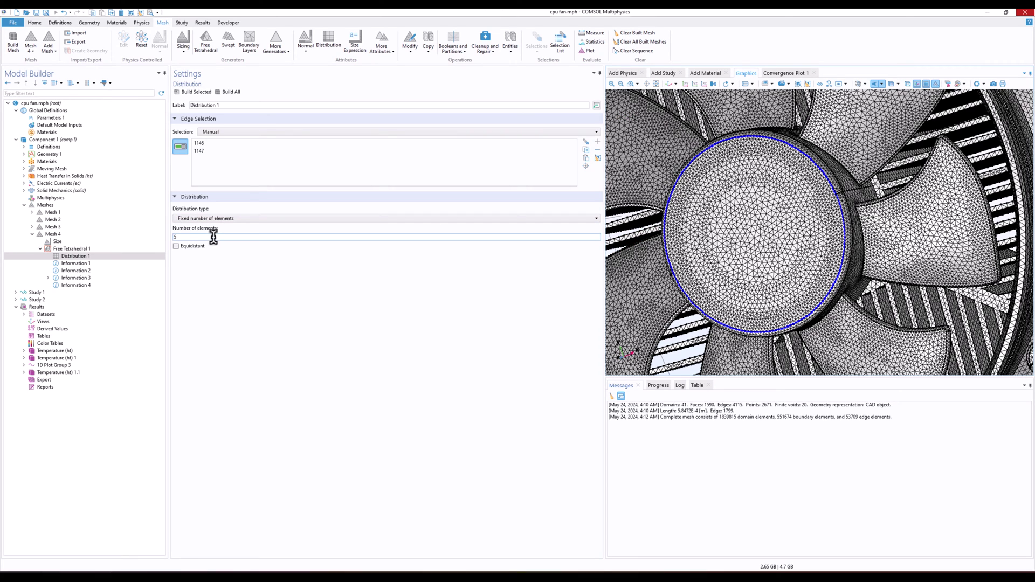
left_click_drag(170, 239, 202, 238)
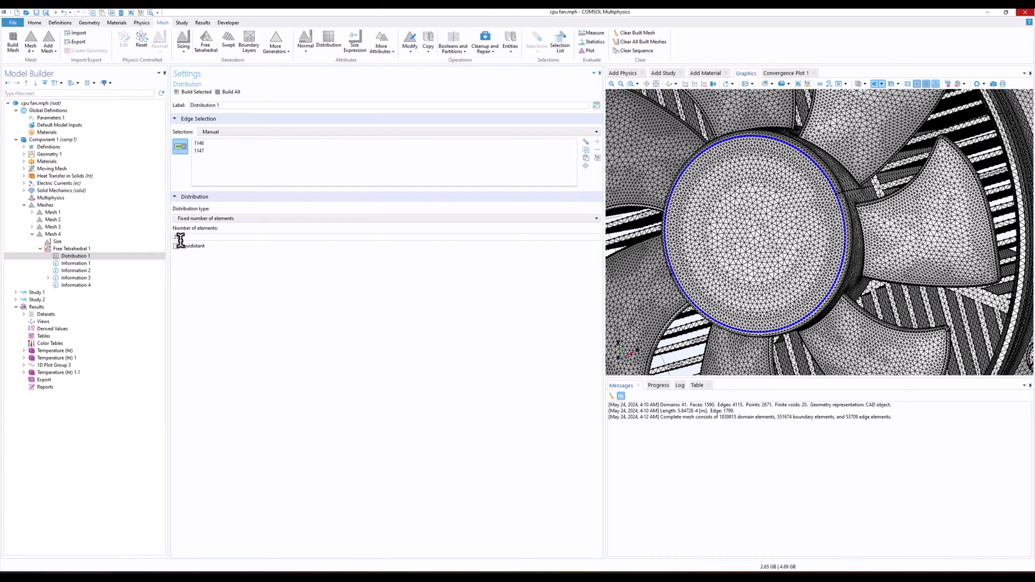
middle_click_drag(733, 139, 733, 180)
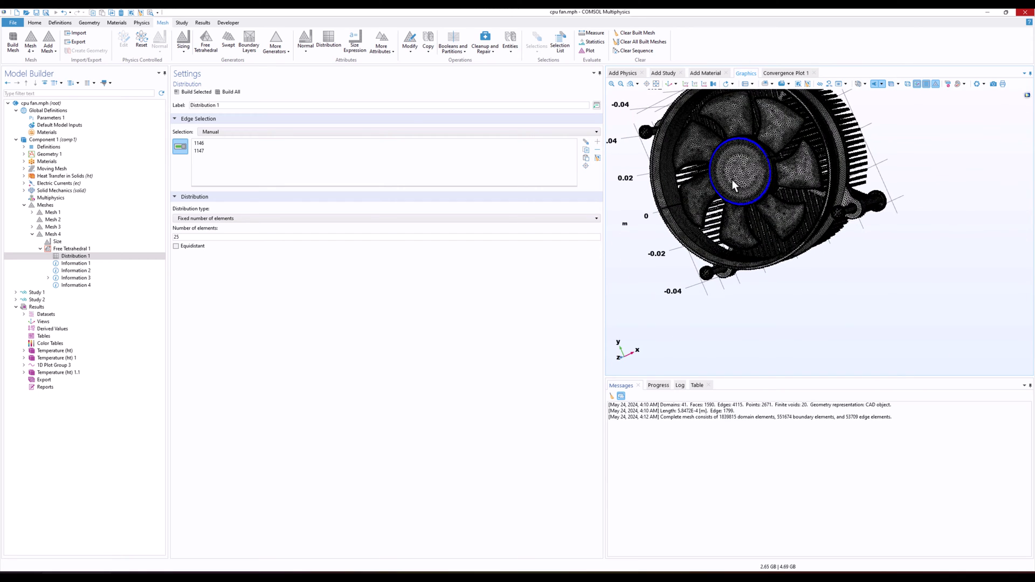
mouse_move(732, 181)
right_mouse_down()
mouse_move(782, 216)
mouse_move(765, 163)
mouse_move(750, 192)
right_mouse_up()
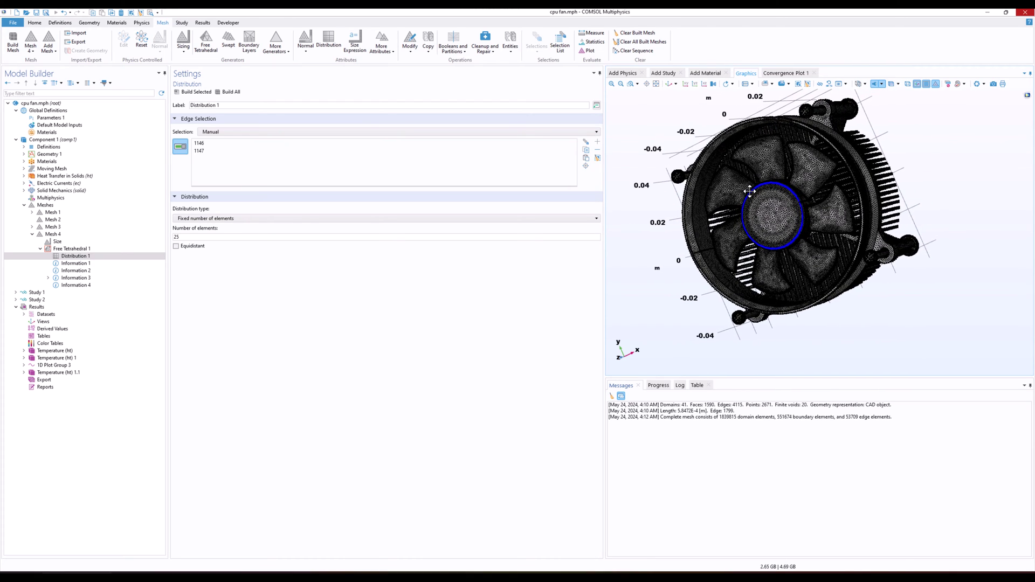
Add a second Distribution on the outer ring edges, including edge 73, with 30 elements.
right_click(72, 250)
left_click(111, 283)
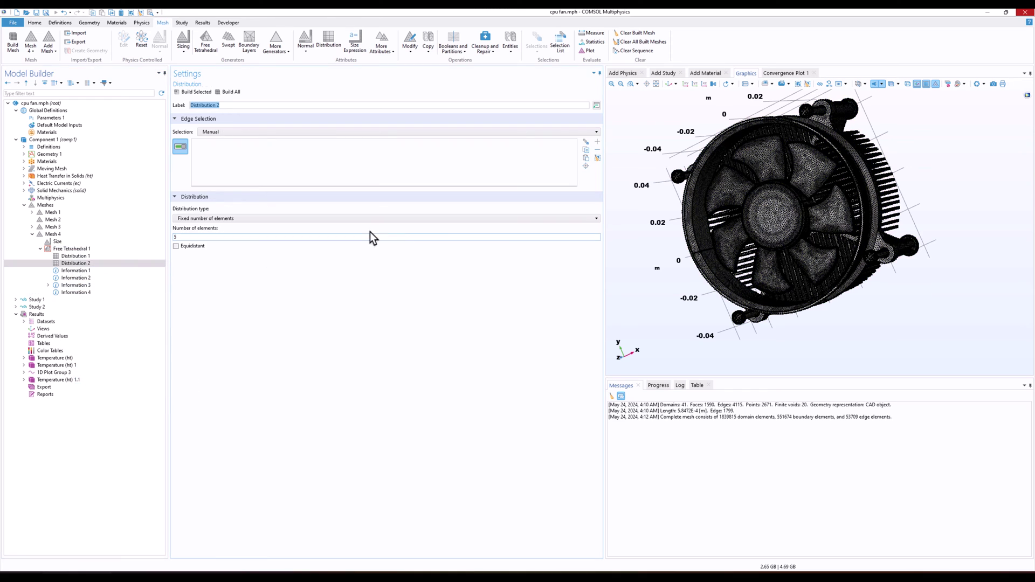
left_click(701, 187)
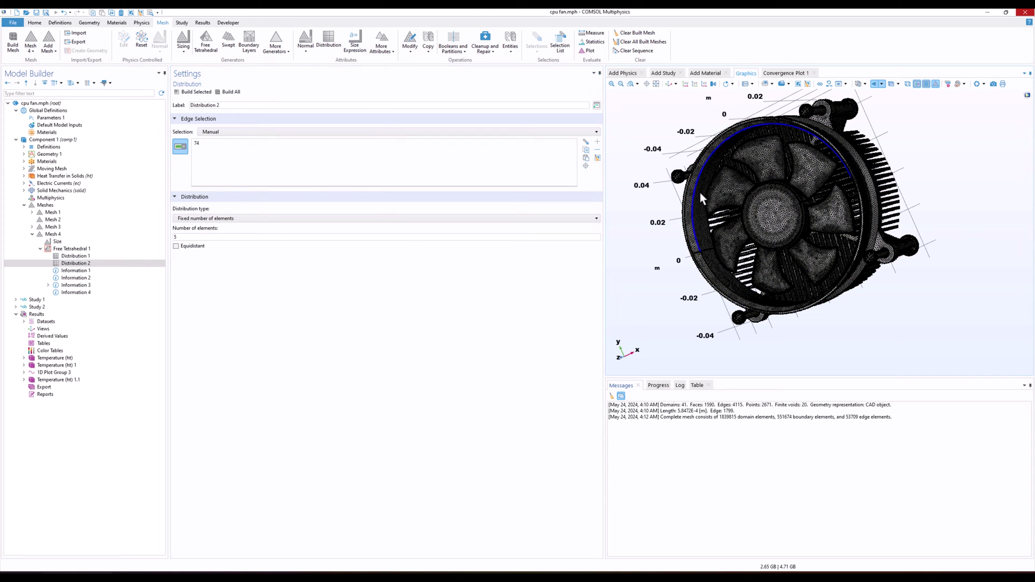
left_click(708, 261)
scroll(708, 262, "up", 5)
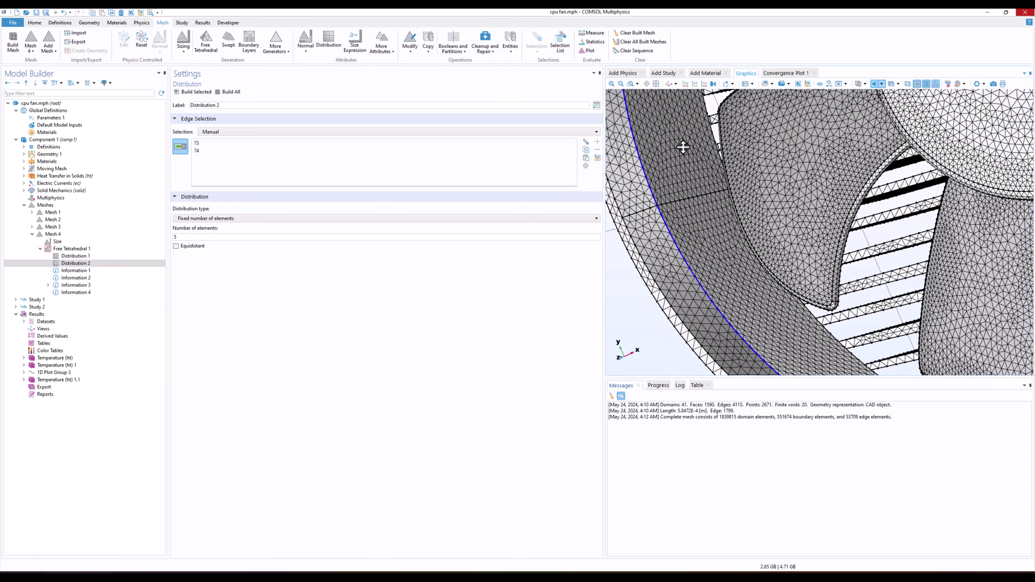
scroll(678, 172, "down", 3)
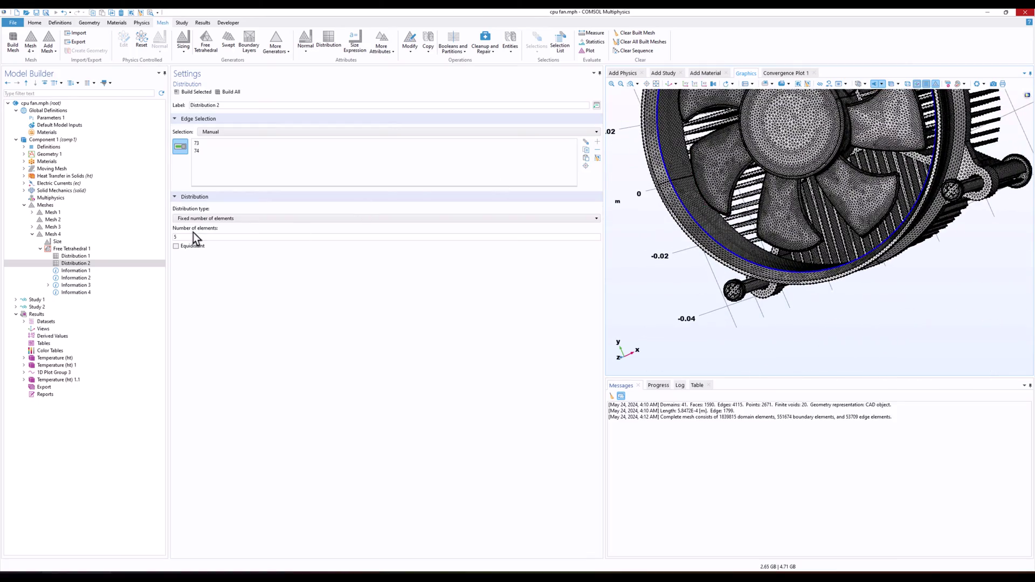
double_click(191, 237)
type("0")
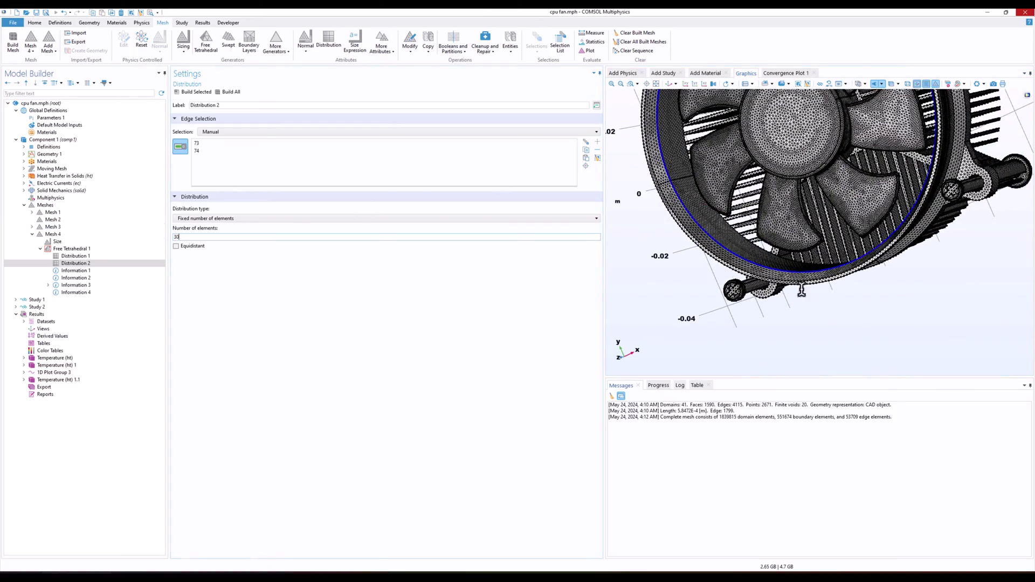
Orbit and pan the fan to inspect the outer ring edges from the side.
scroll(887, 247, "down", 3)
scroll(890, 237, "up", 6)
right_click_drag(895, 196, 902, 210)
left_click_drag(901, 210, 908, 230)
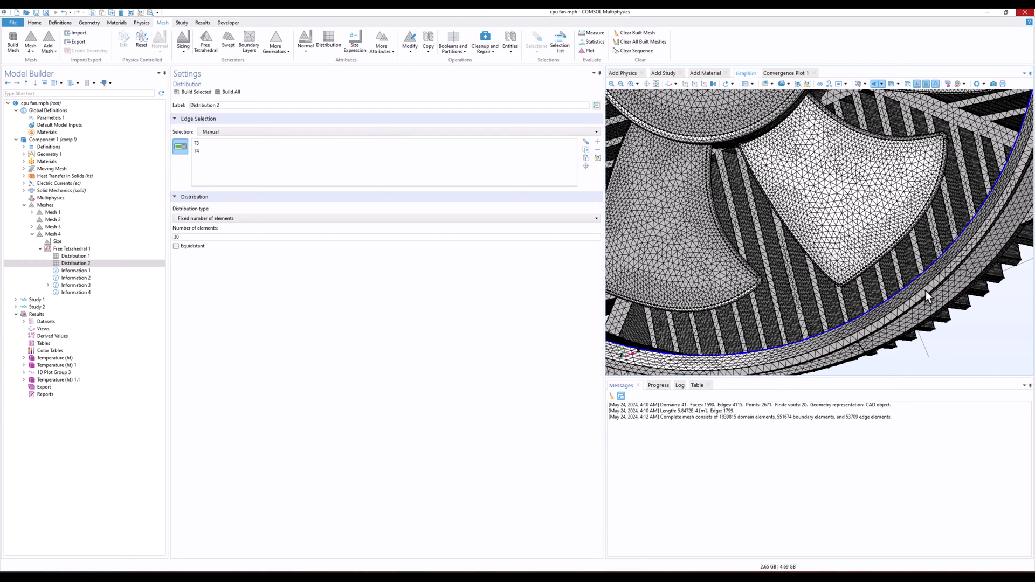
left_click_drag(927, 291, 938, 306)
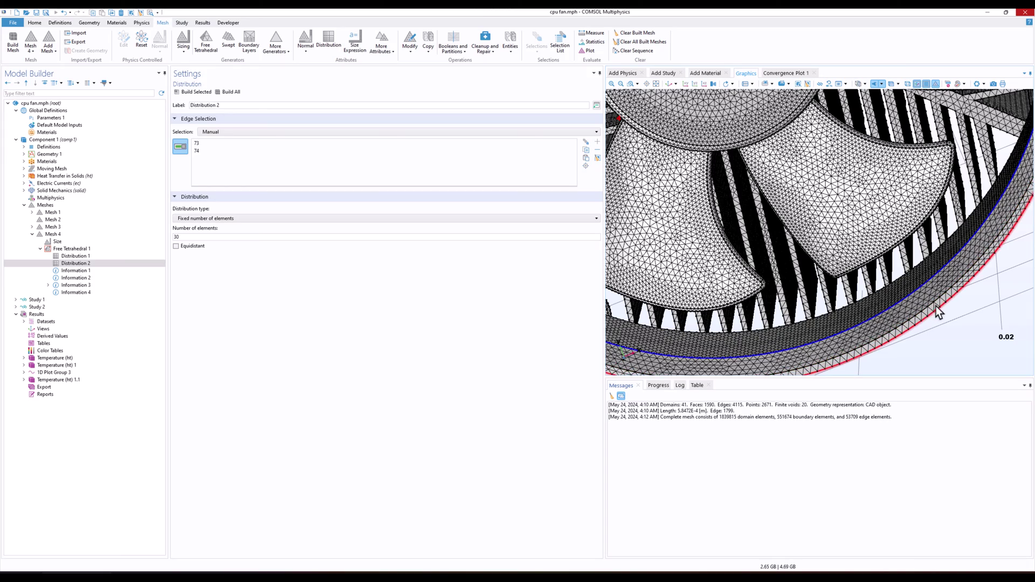
scroll(869, 203, "down", 5)
right_click_drag(869, 203, 918, 274)
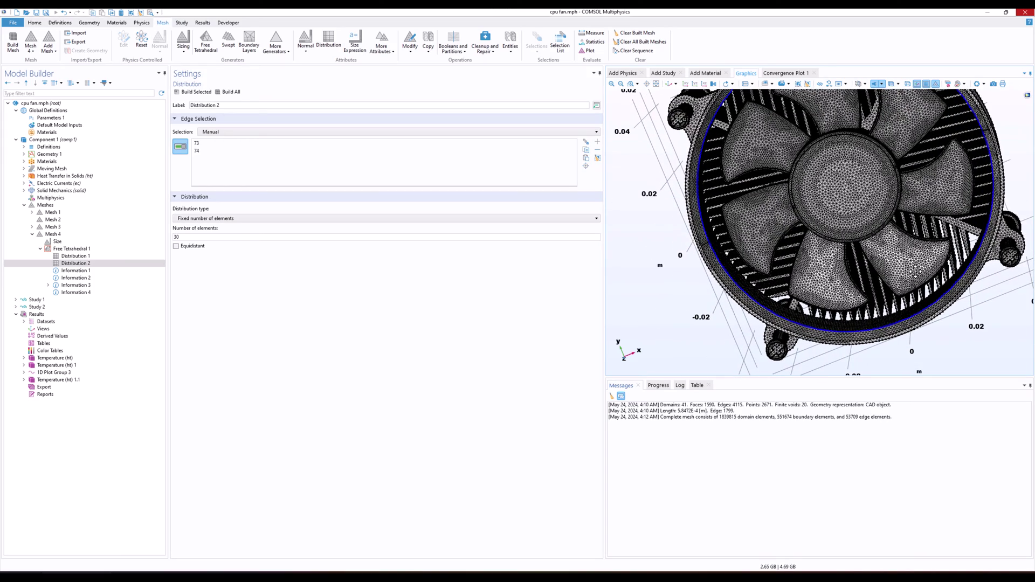
left_click_drag(919, 274, 720, 143)
mouse_move(787, 192)
left_mouse_down()
mouse_move(813, 203)
mouse_move(781, 199)
mouse_move(779, 211)
left_mouse_up()
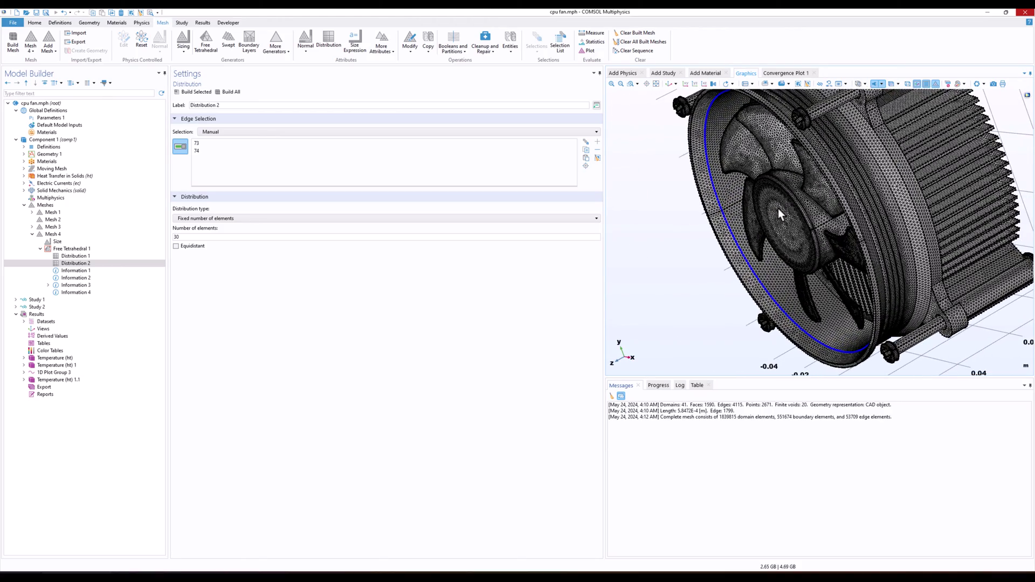
Reactivate Distribution 2 and orbit closer to the fan's ring edges to complete its selection.
left_click(85, 264)
left_click_drag(797, 251, 799, 306)
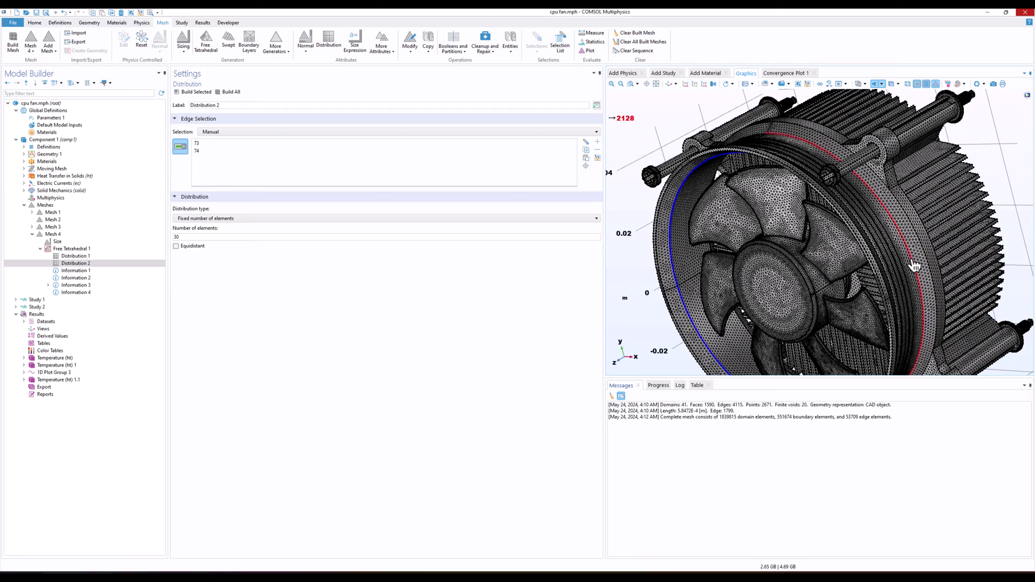
left_click_drag(724, 317, 782, 314)
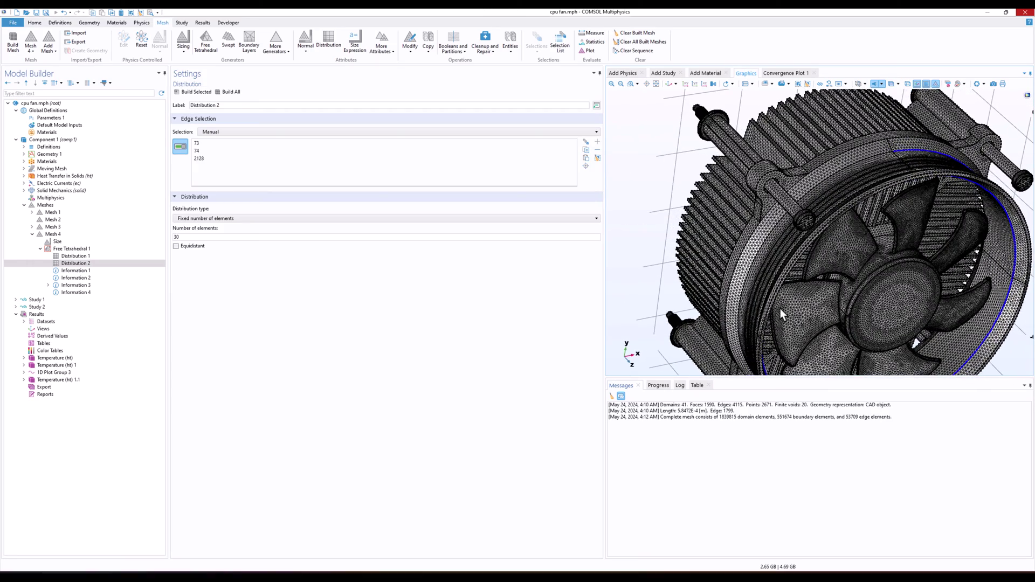
left_click_drag(889, 286, 847, 273)
scroll(847, 273, "up", 4)
right_click_drag(835, 227, 822, 233)
scroll(821, 233, "down", 5)
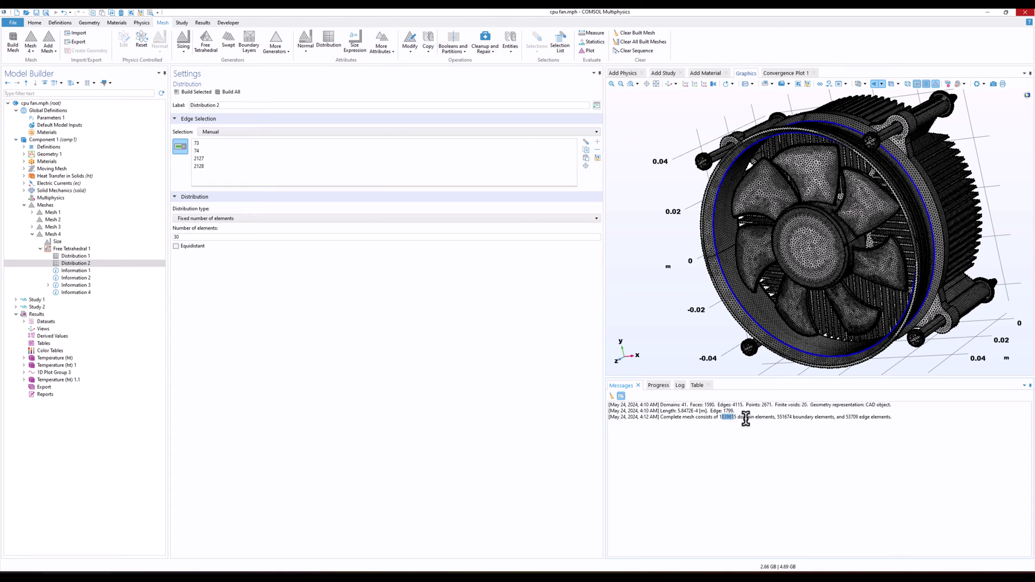
Build all meshes and read Mesh 4's counts: 1823525 domain, 545498 boundary, 53135 edge elements.
left_click(231, 92)
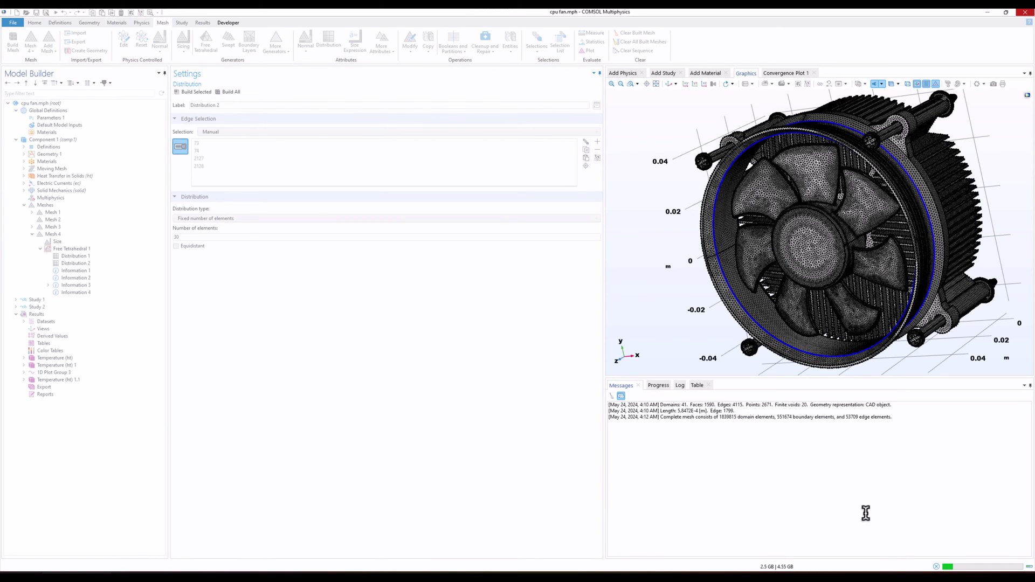
left_click(659, 385)
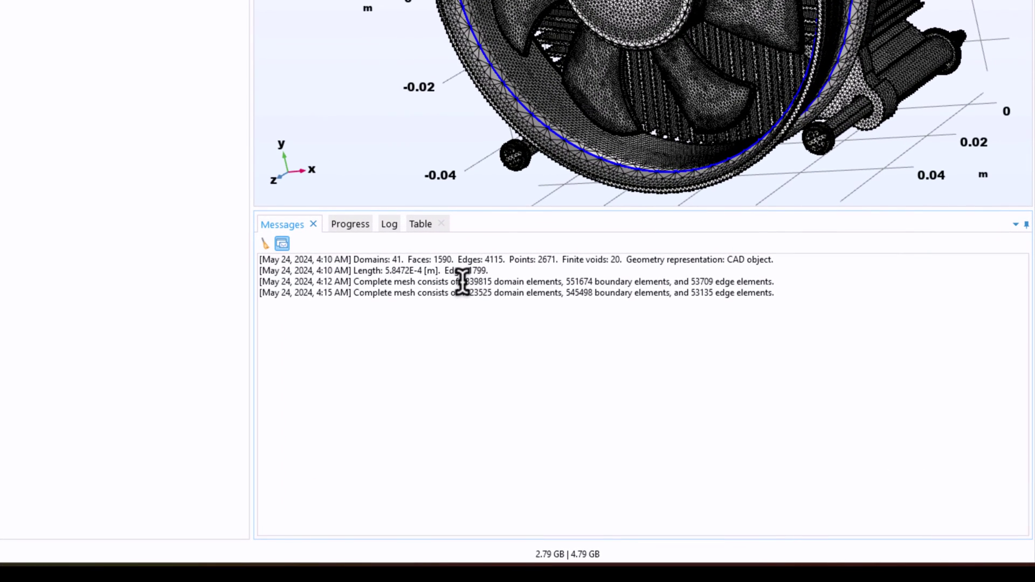
left_click_drag(463, 282, 500, 293)
left_click_drag(564, 293, 594, 293)
left_click(716, 295)
mouse_move(691, 293)
left_mouse_down()
mouse_move(714, 296)
mouse_move(696, 294)
left_mouse_up()
left_click(723, 298)
left_click(748, 302)
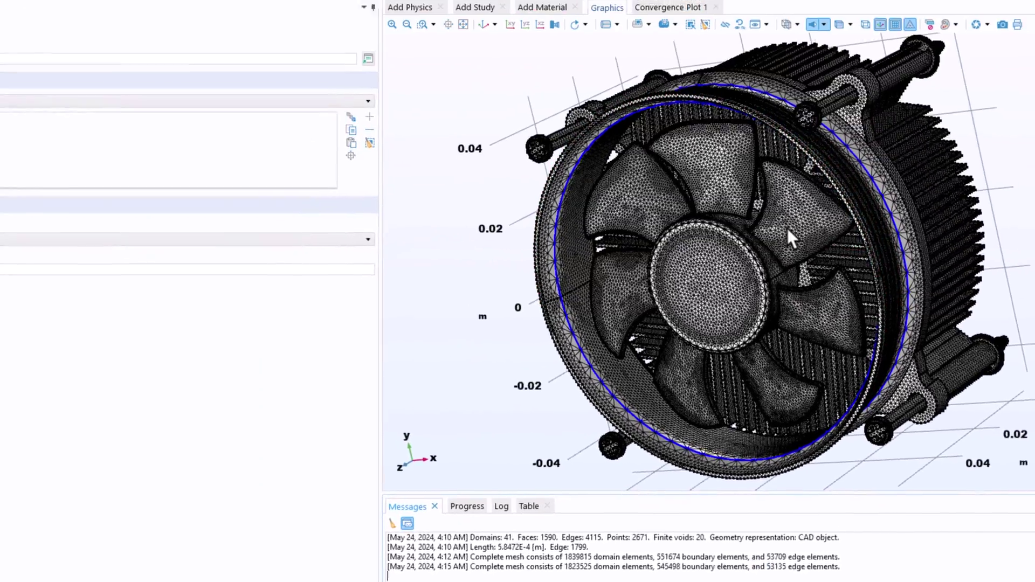
middle_click_drag(788, 237, 757, 130)
scroll(757, 130, "down", 10)
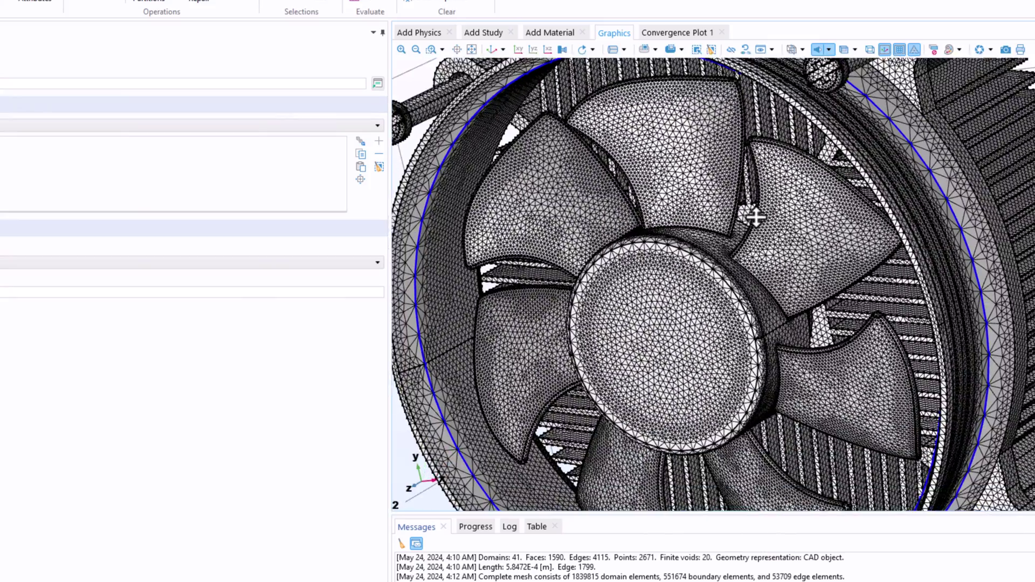
scroll(772, 229, "up", 10)
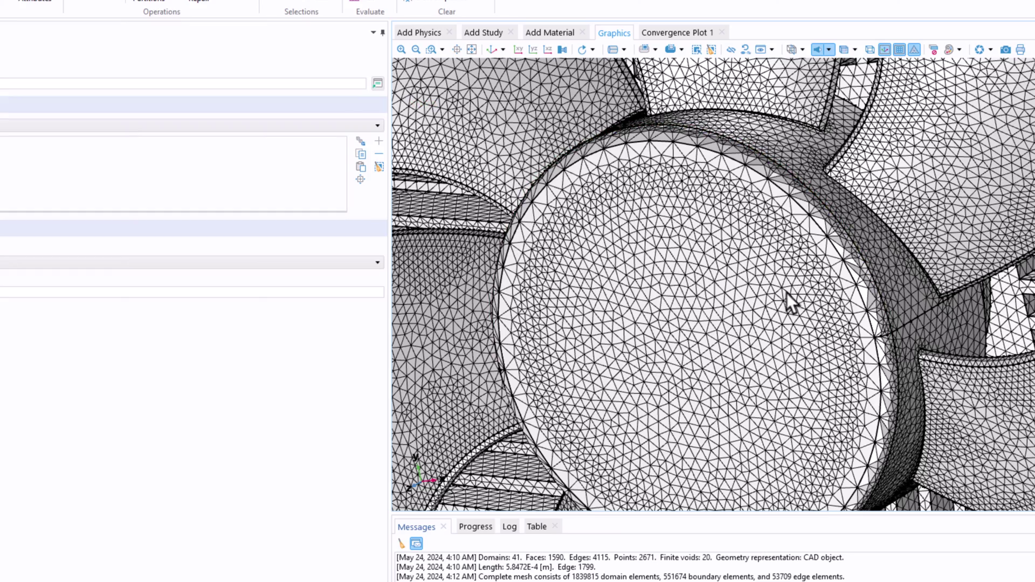
middle_click_drag(737, 215, 735, 267)
right_click_drag(700, 261, 747, 317)
left_click_drag(666, 285, 793, 289)
left_click_drag(888, 266, 885, 294)
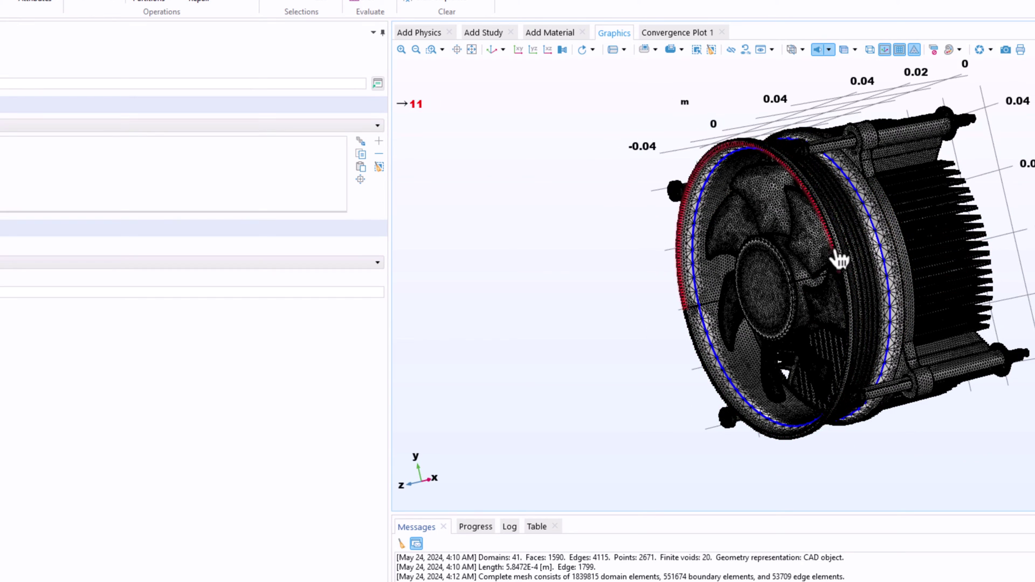
left_click_drag(839, 260, 785, 340)
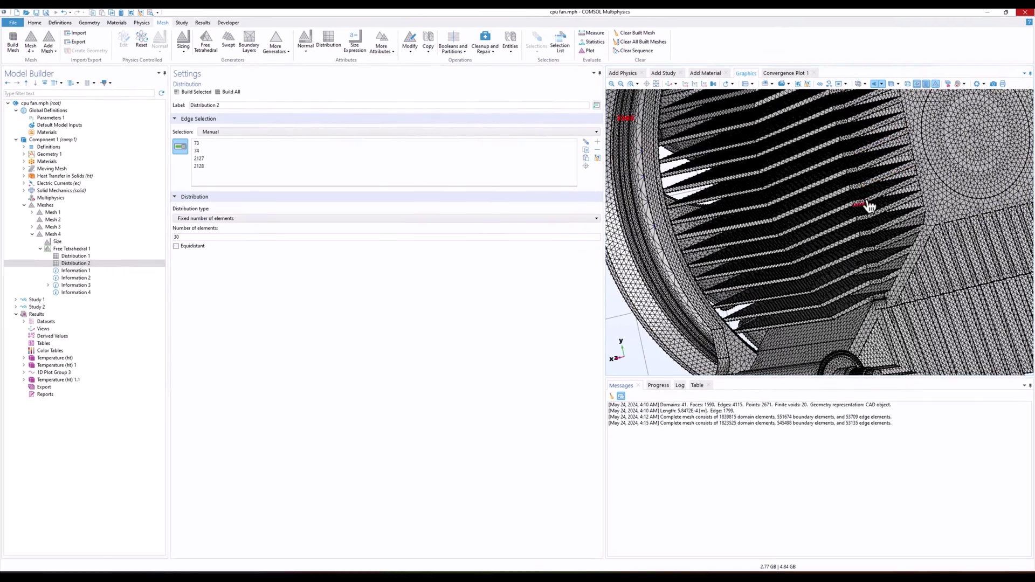
scroll(857, 226, "down", 5)
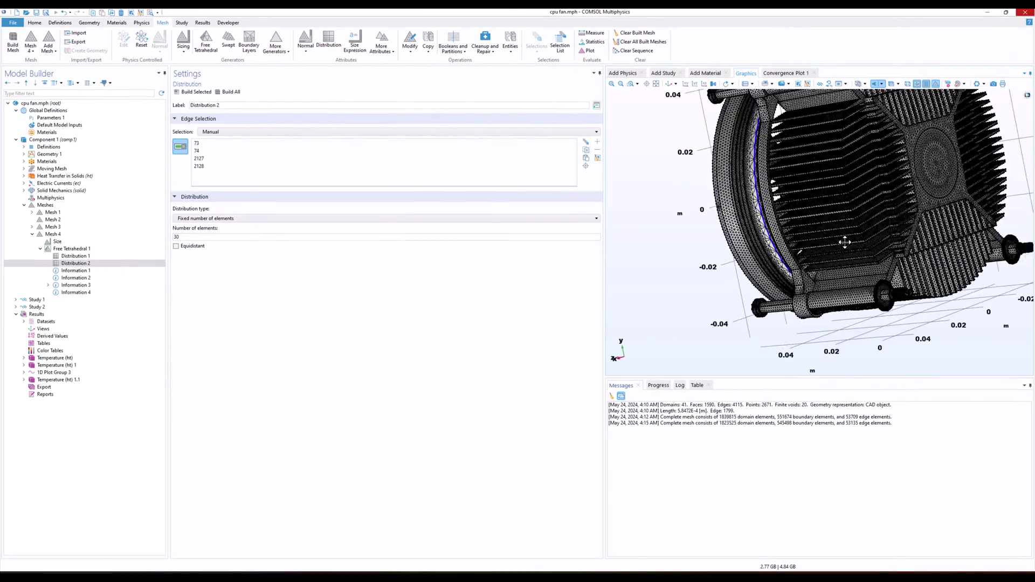
left_click_drag(845, 242, 910, 187)
scroll(930, 173, "down", 4)
right_click_drag(910, 187, 877, 256)
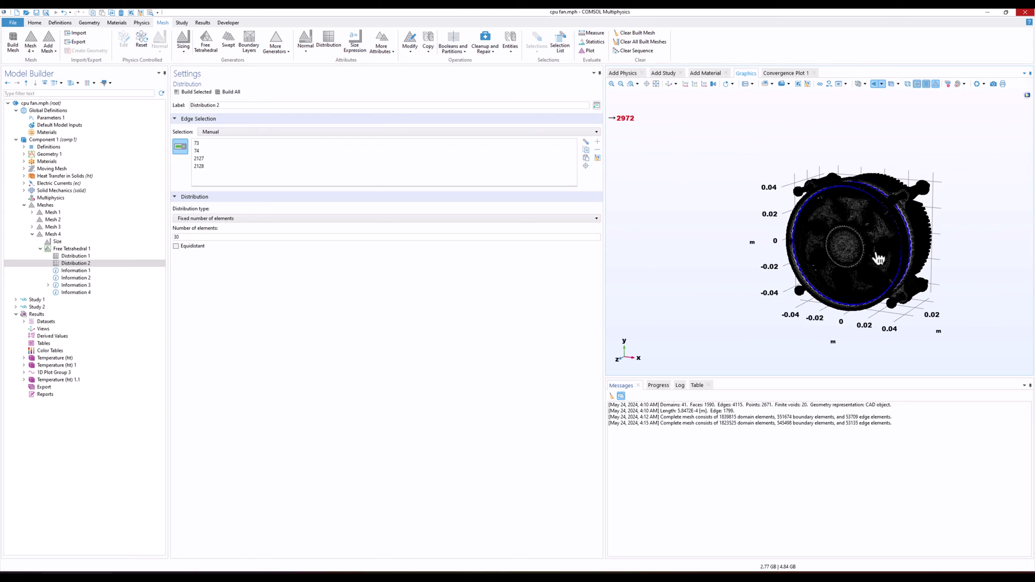
scroll(879, 259, "up", 5)
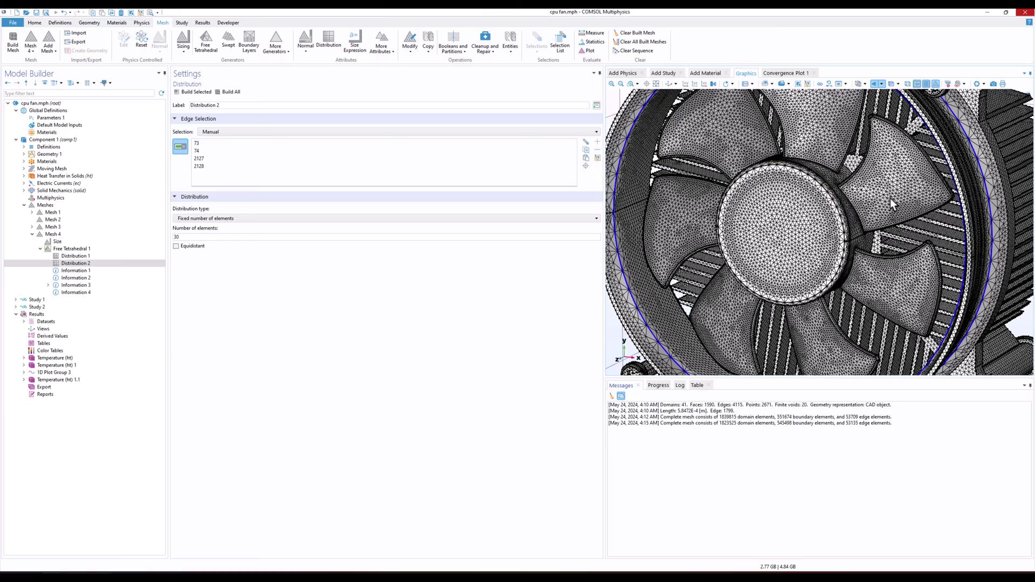
left_click_drag(978, 203, 878, 216)
middle_click_drag(832, 264, 824, 135)
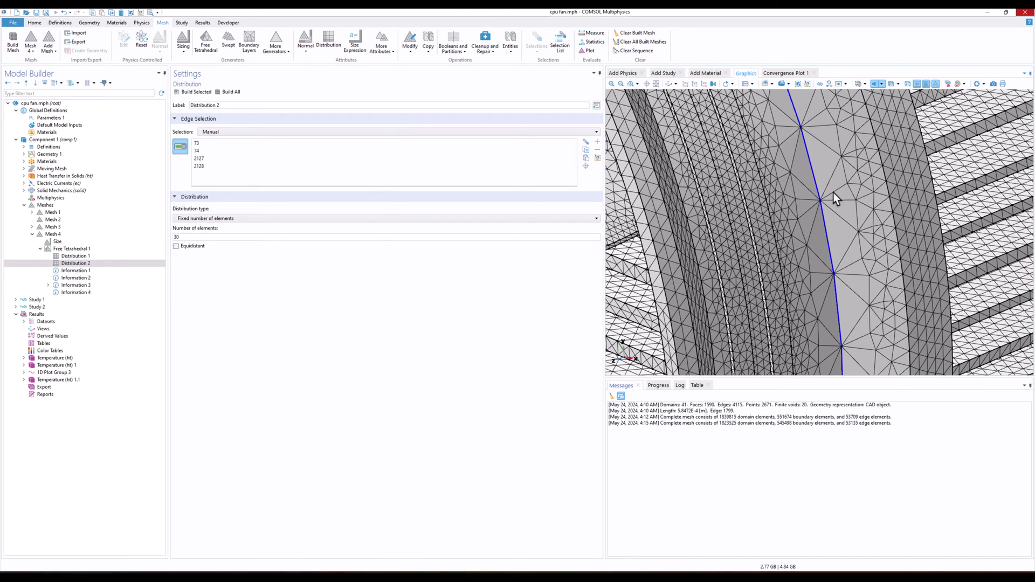
middle_click_drag(833, 192, 835, 207)
left_click_drag(835, 207, 845, 215)
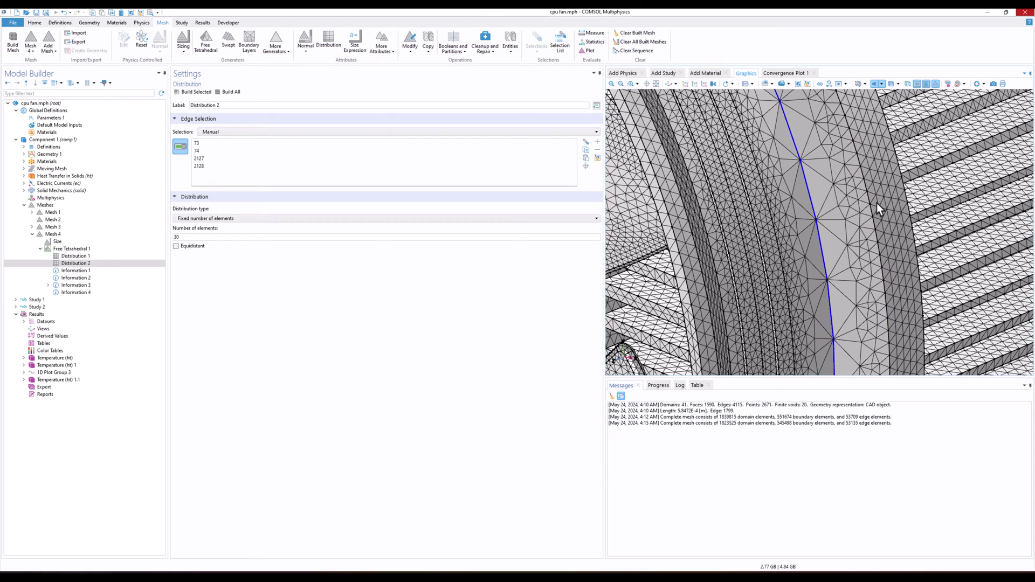
scroll(858, 234, "down", 3)
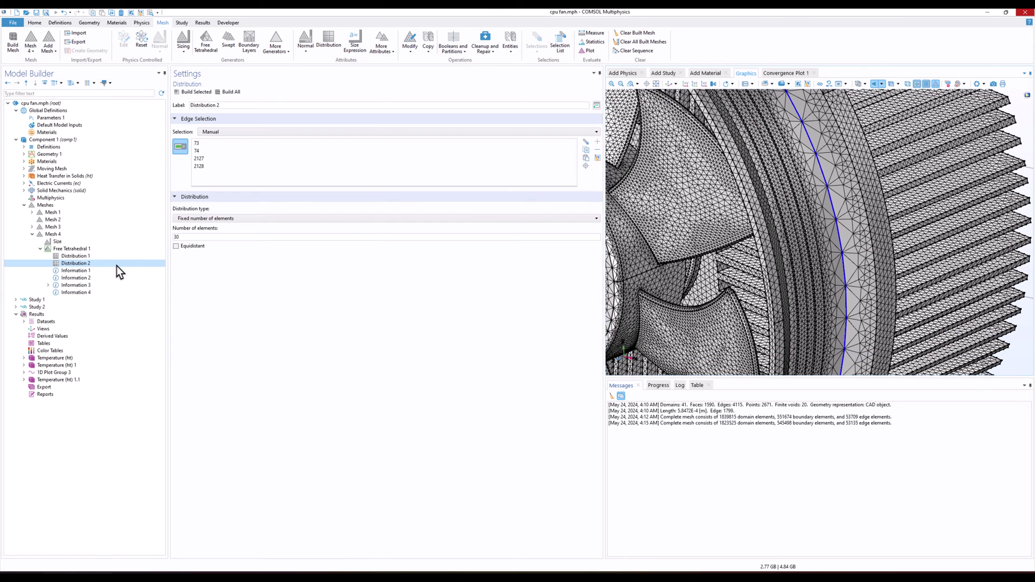
left_click(181, 238)
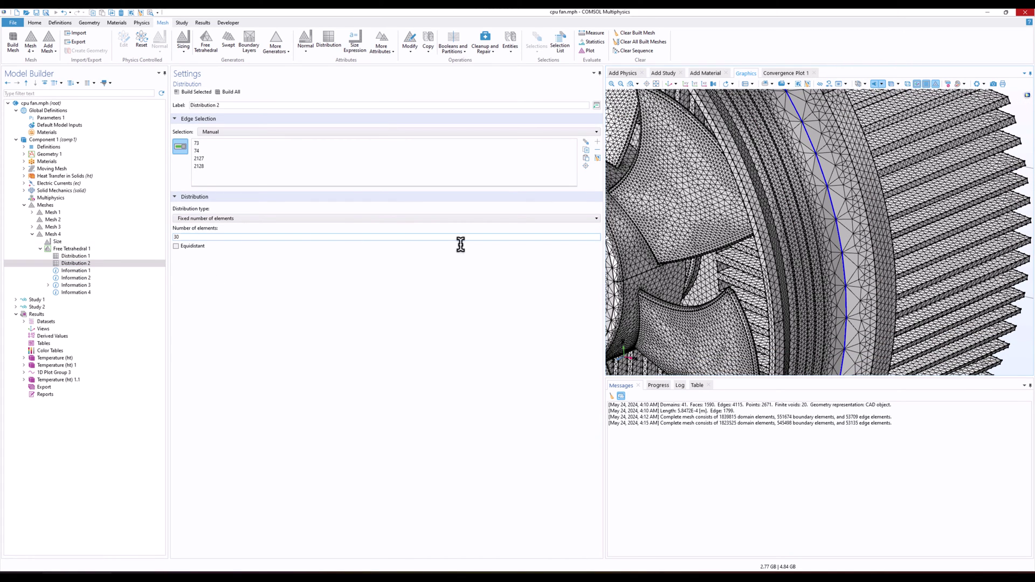
left_click(818, 226)
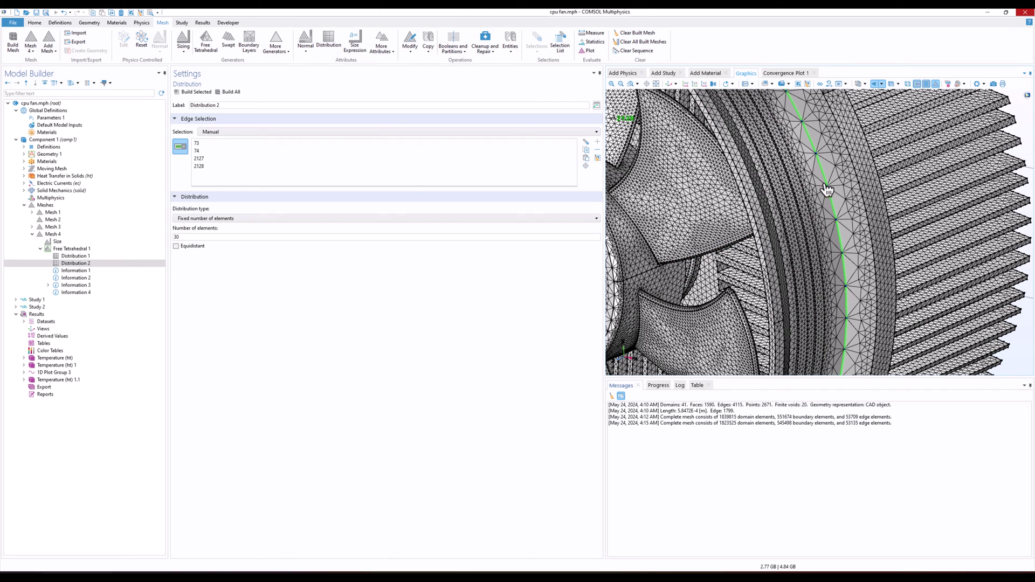
left_click(100, 242)
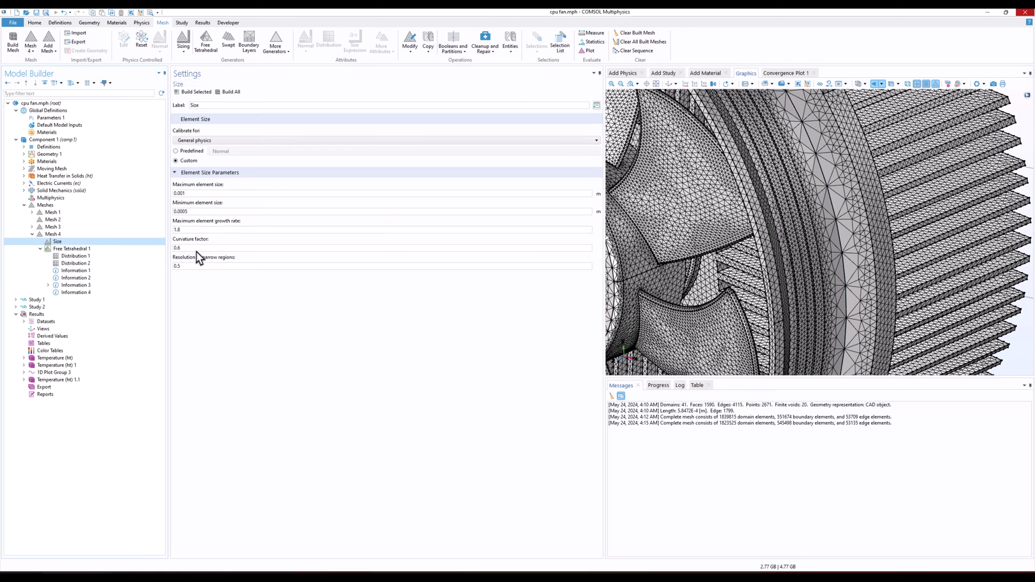
left_click(99, 264)
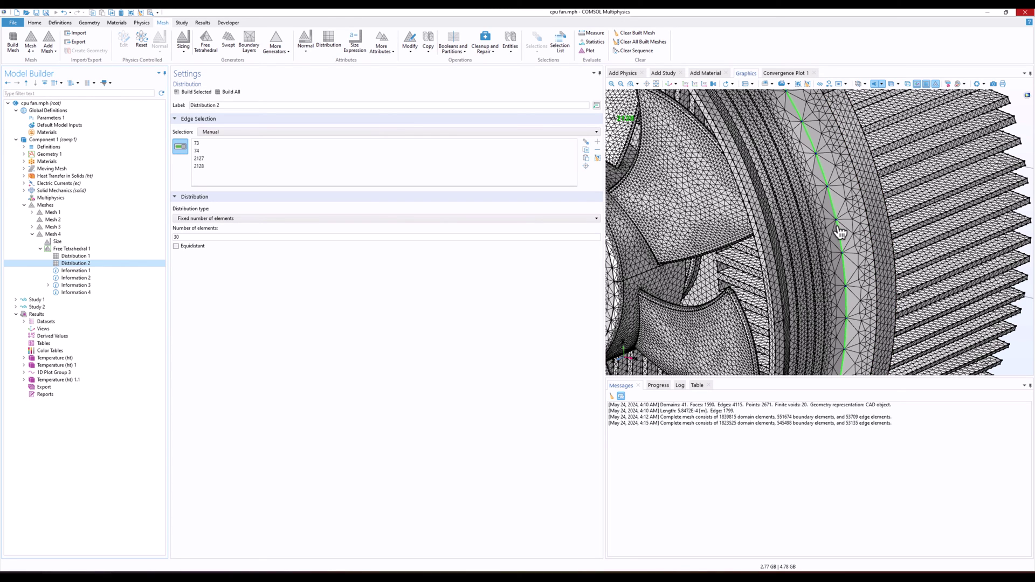
left_click(202, 238)
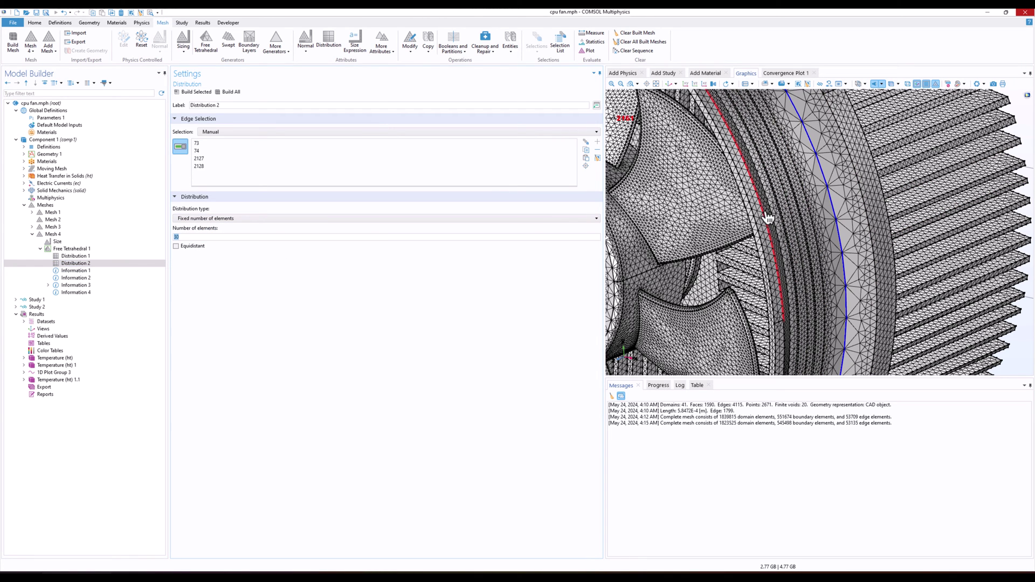
Zoom out and orbit the fan to a frontal view of its ring edges.
middle_click_drag(834, 201, 841, 280)
right_click_drag(822, 212, 880, 234)
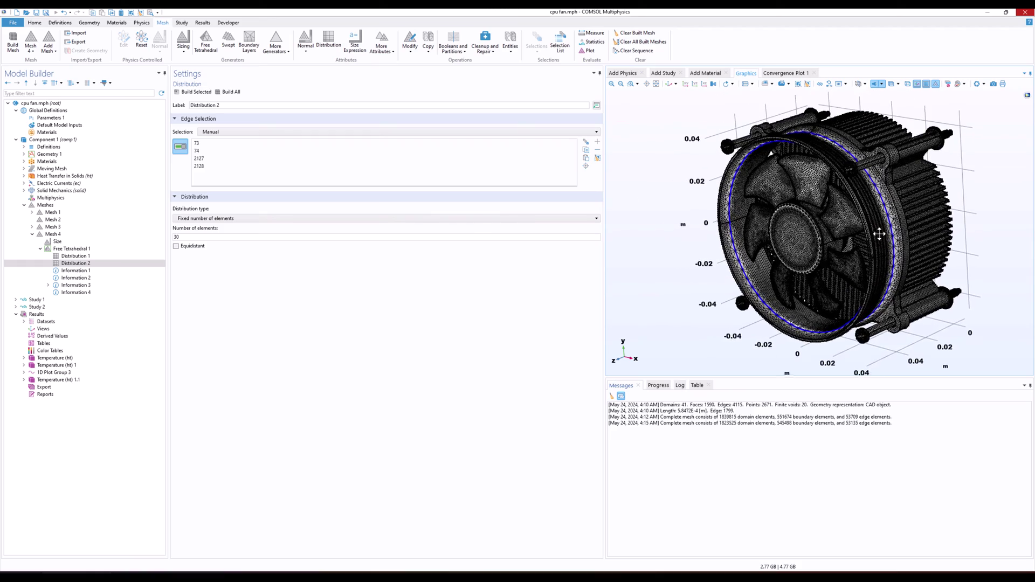
left_click_drag(880, 234, 771, 217)
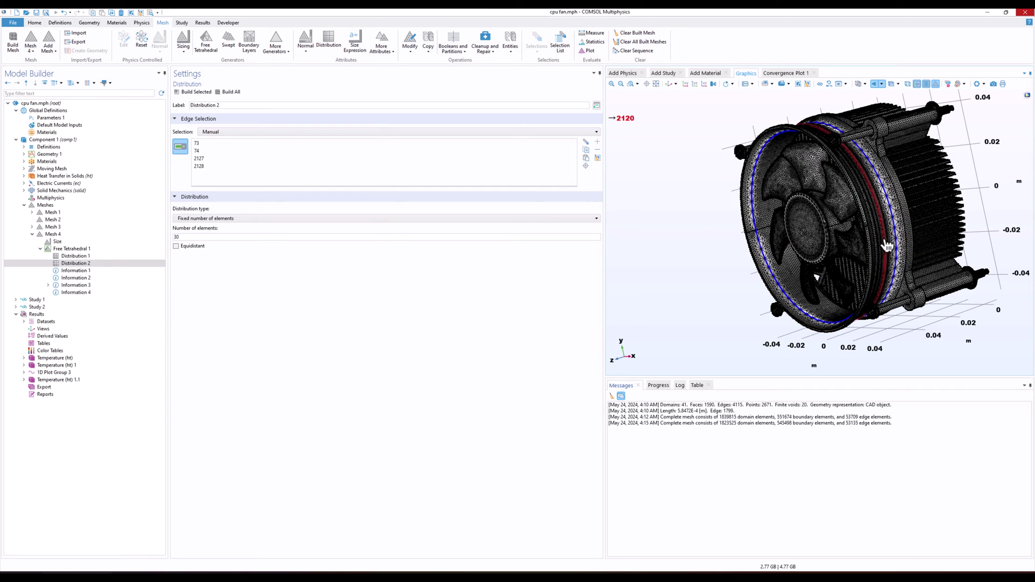
right_click_drag(894, 249, 871, 285)
left_click_drag(839, 235, 845, 255)
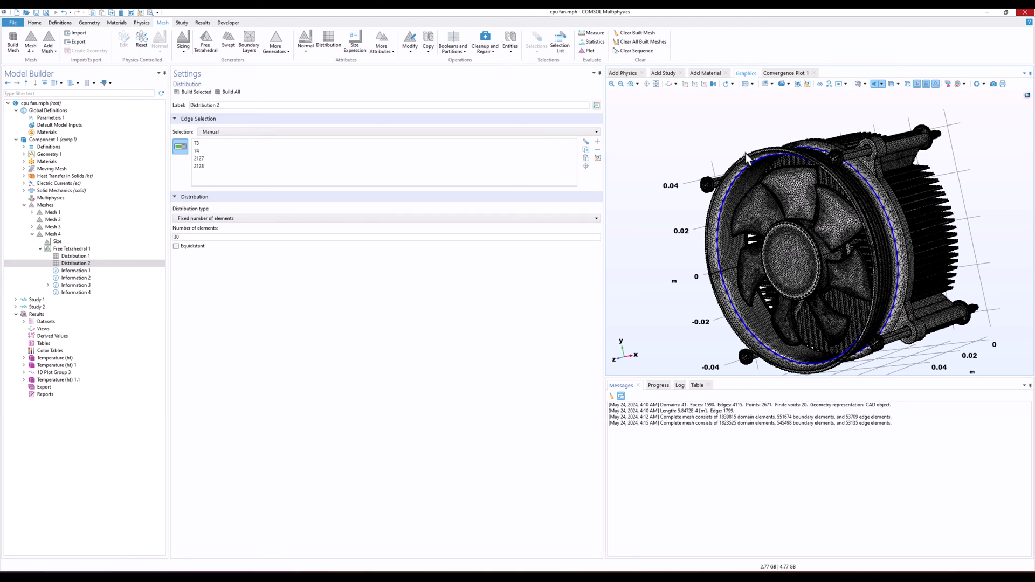
left_click_drag(805, 264, 798, 260)
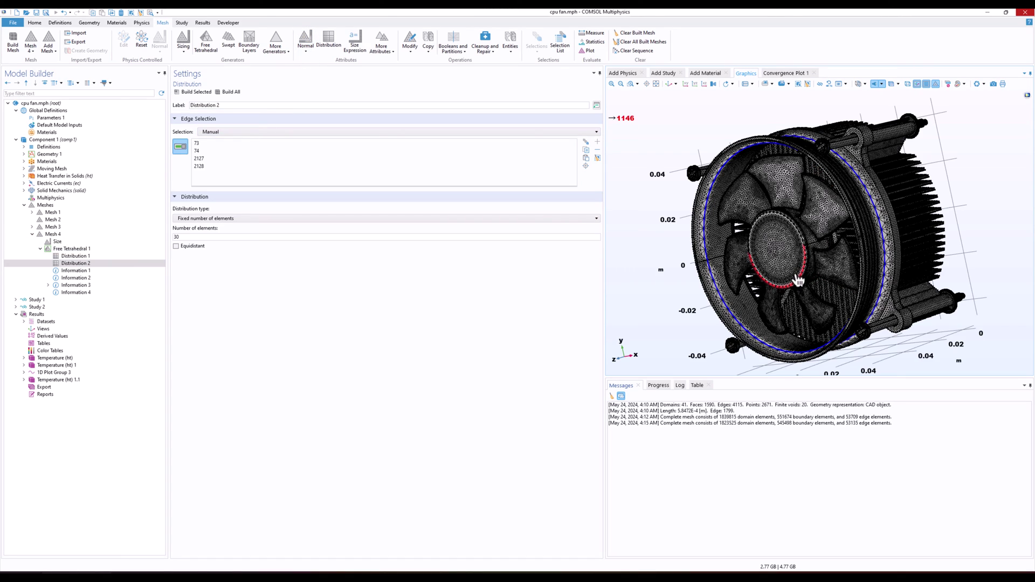
scroll(823, 233, "up", 5)
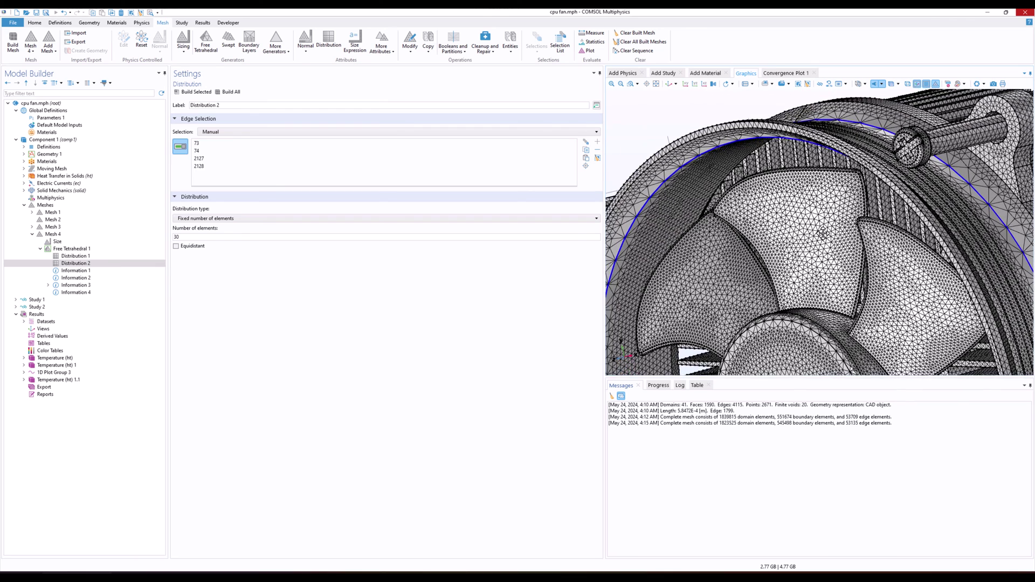
scroll(824, 234, "up", 3)
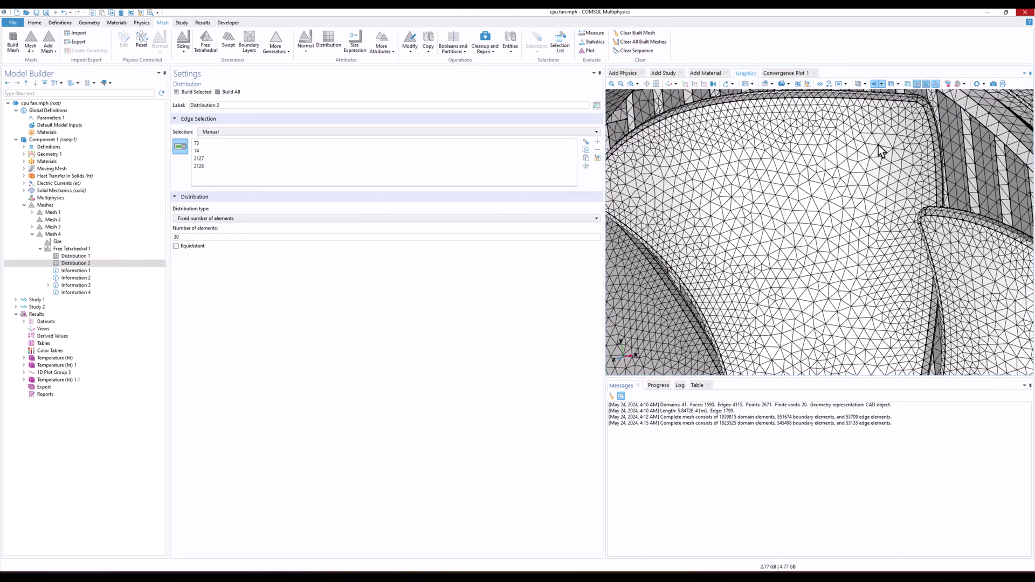
scroll(875, 198, "down", 8)
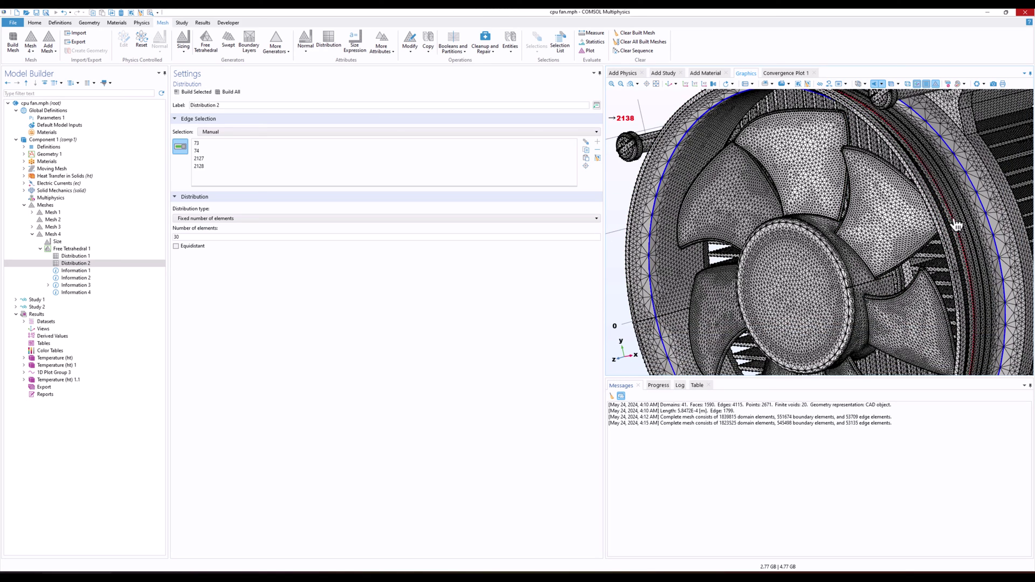
Switch between Mesh 3, Mesh 4 and Mesh 1 to compare their meshes.
left_click(74, 263)
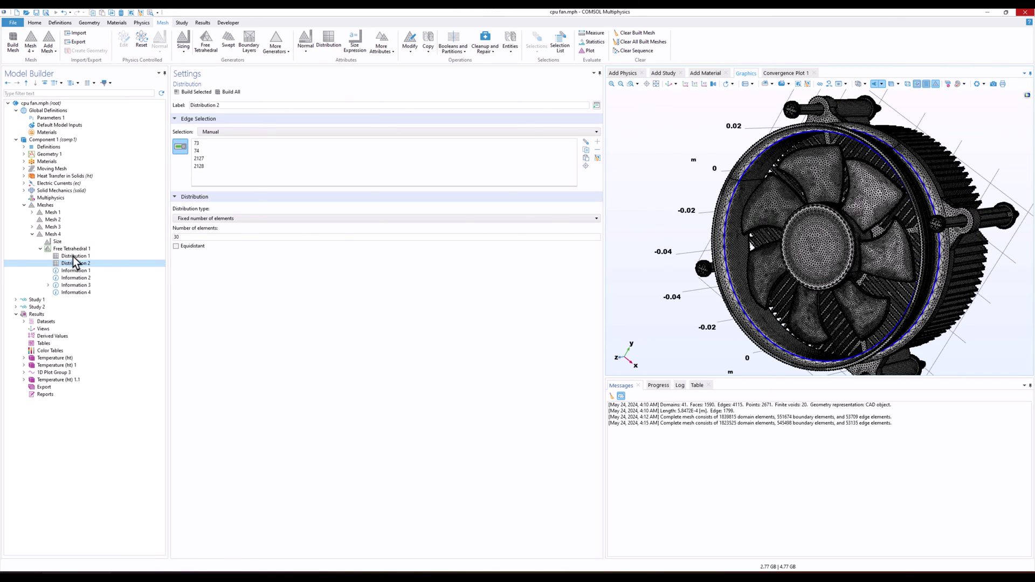
left_click(54, 227)
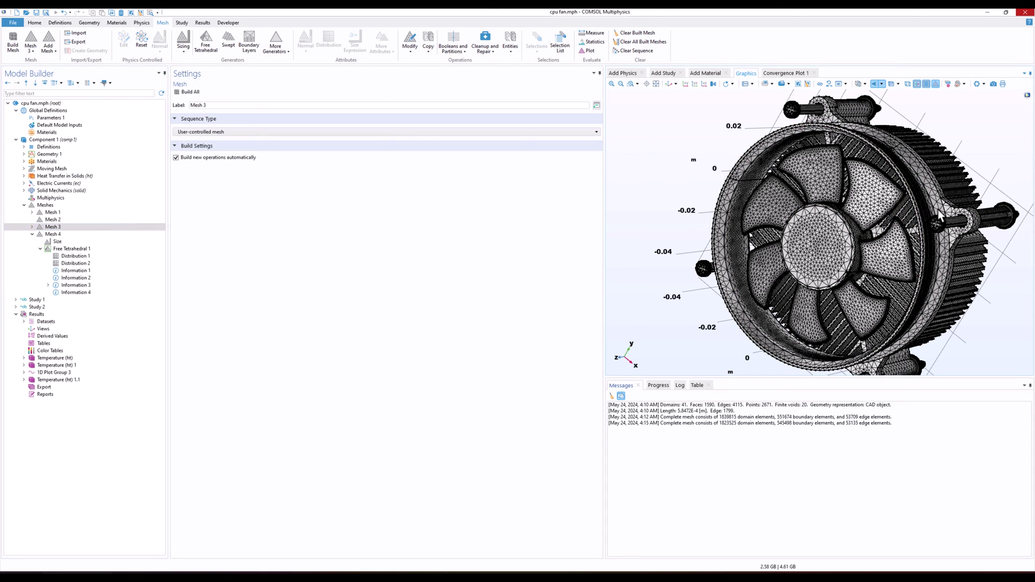
left_click_drag(939, 216, 273, 249)
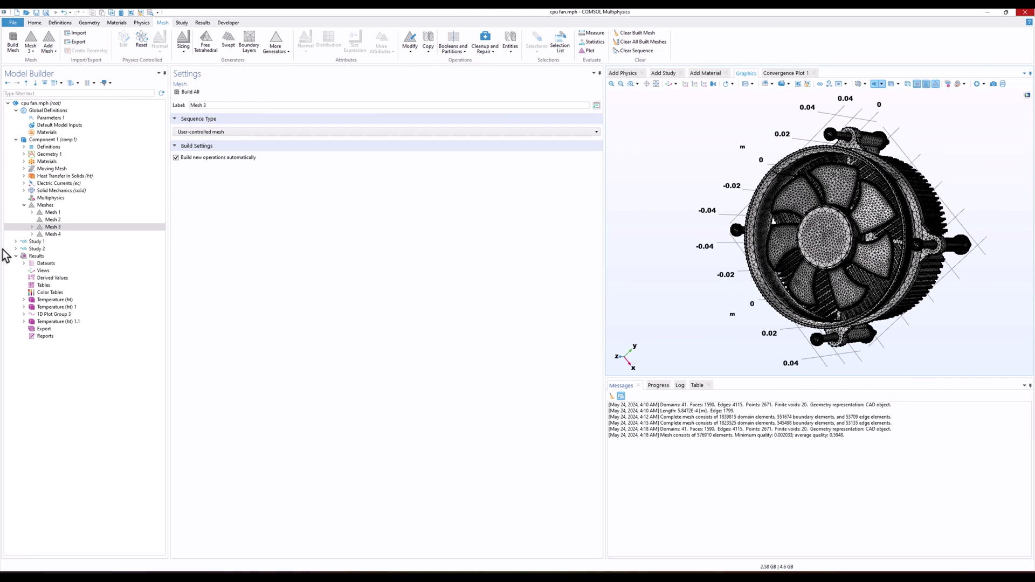
left_click(67, 236)
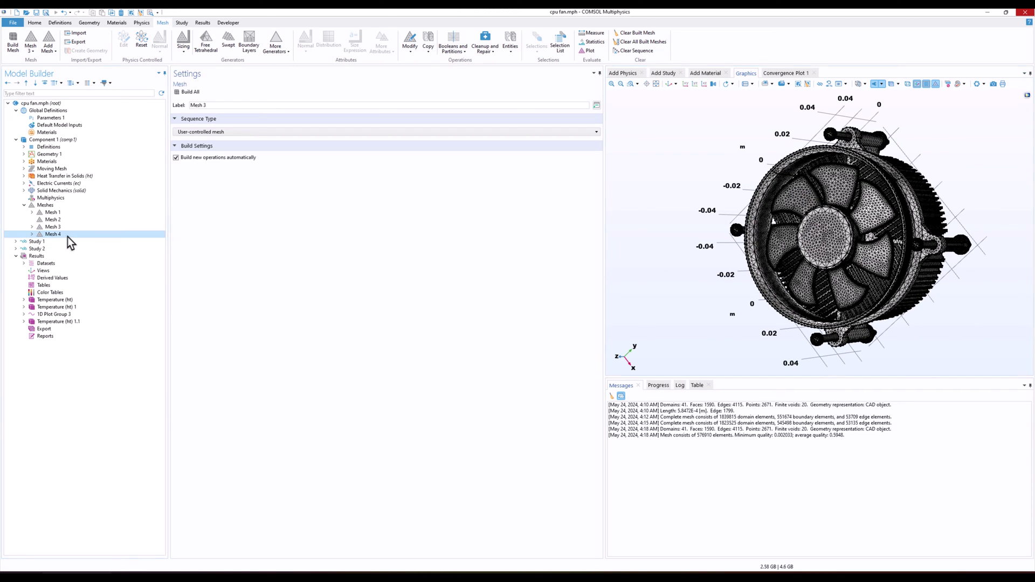
left_click(75, 212)
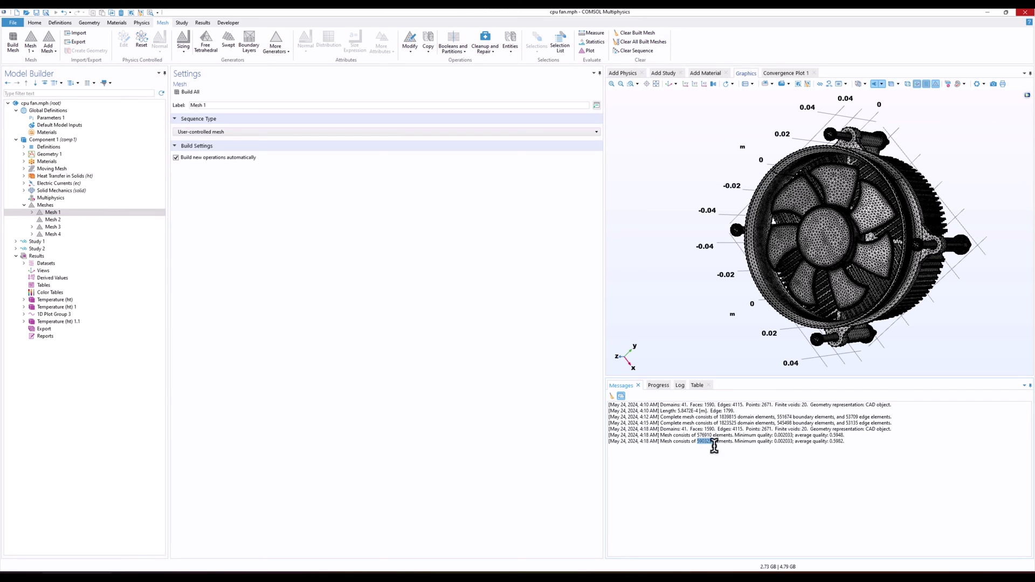
left_click(725, 444)
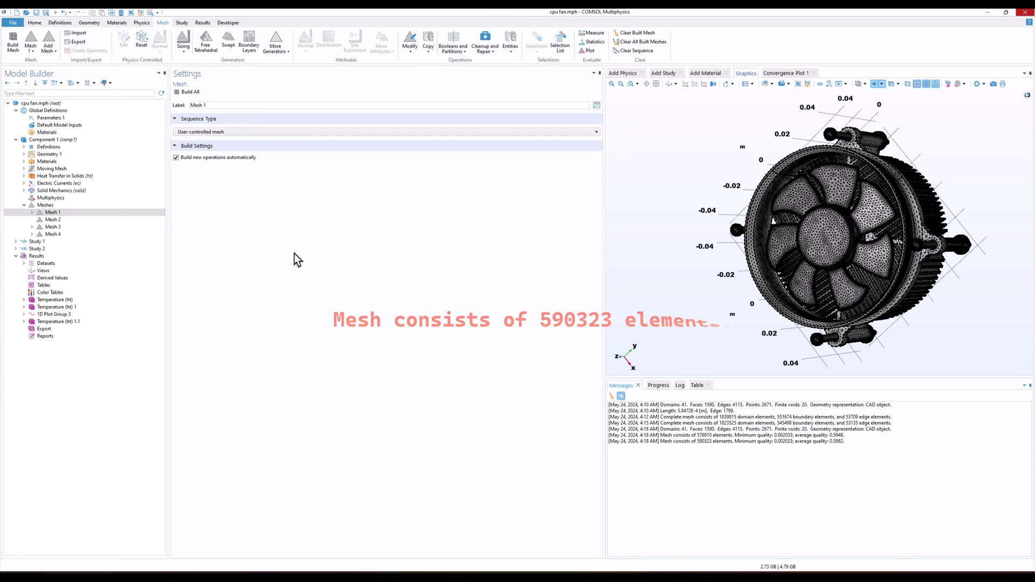
left_click(70, 226)
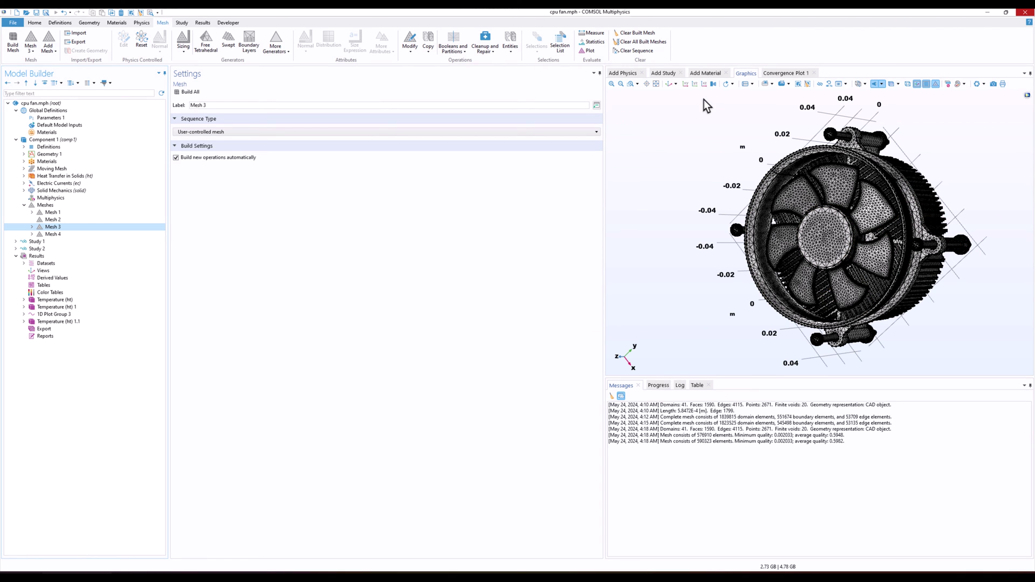
Print mesh statistics to Messages, noting 590323 elements and Mesh 4's 1823525 elements.
left_click(595, 33)
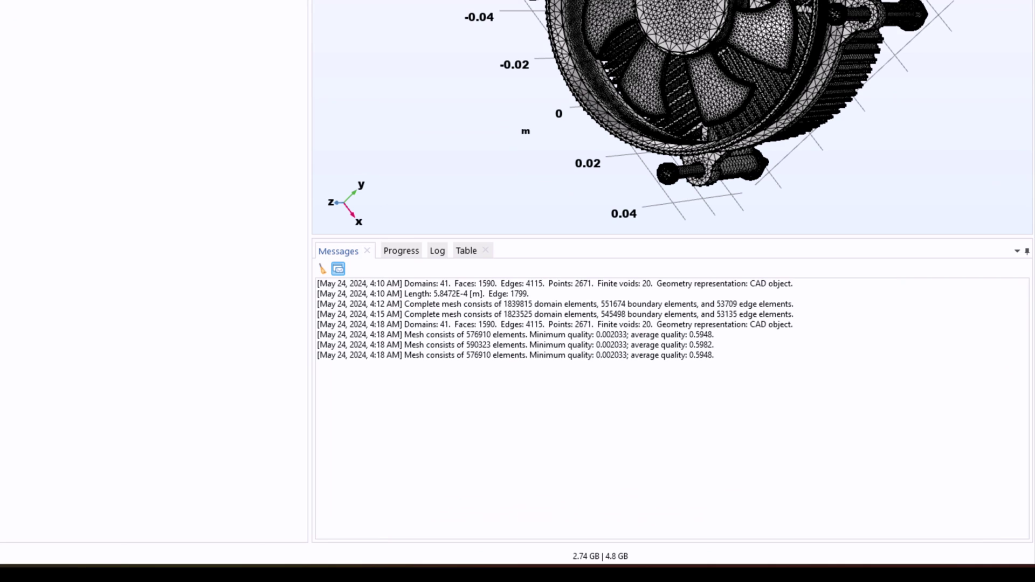
left_click_drag(467, 348, 482, 363)
left_click(478, 362)
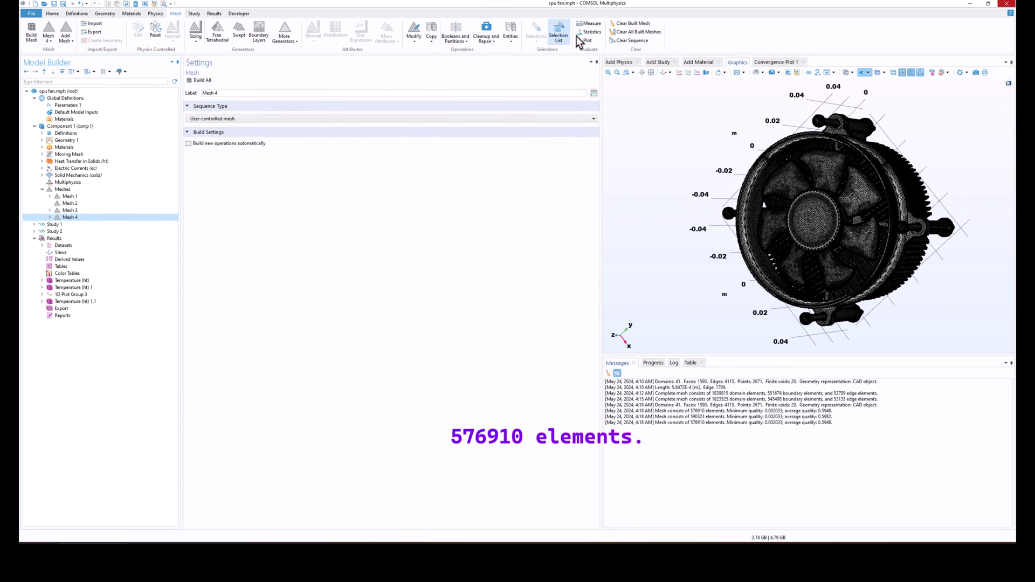
left_click(598, 34)
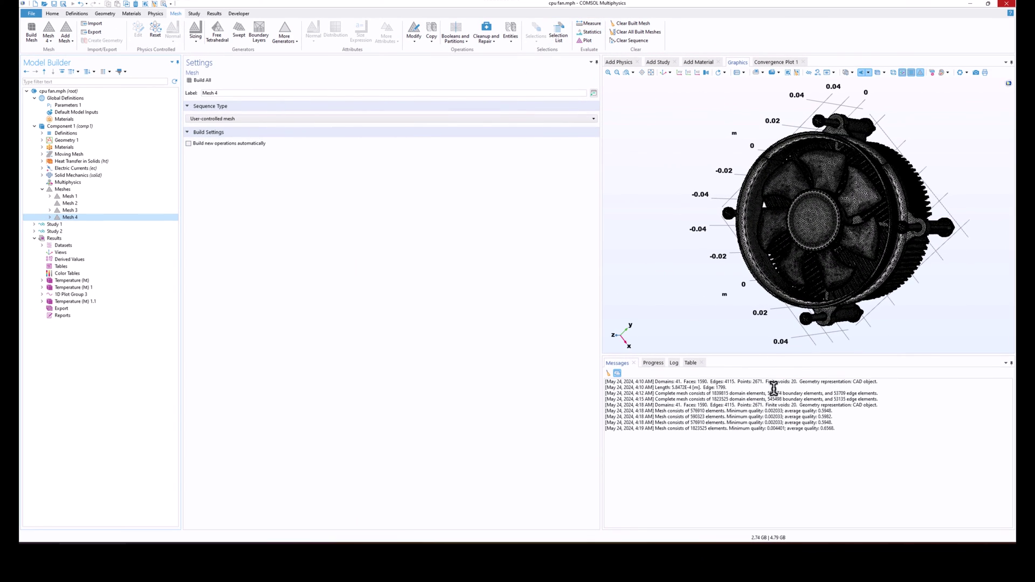
double_click(693, 431)
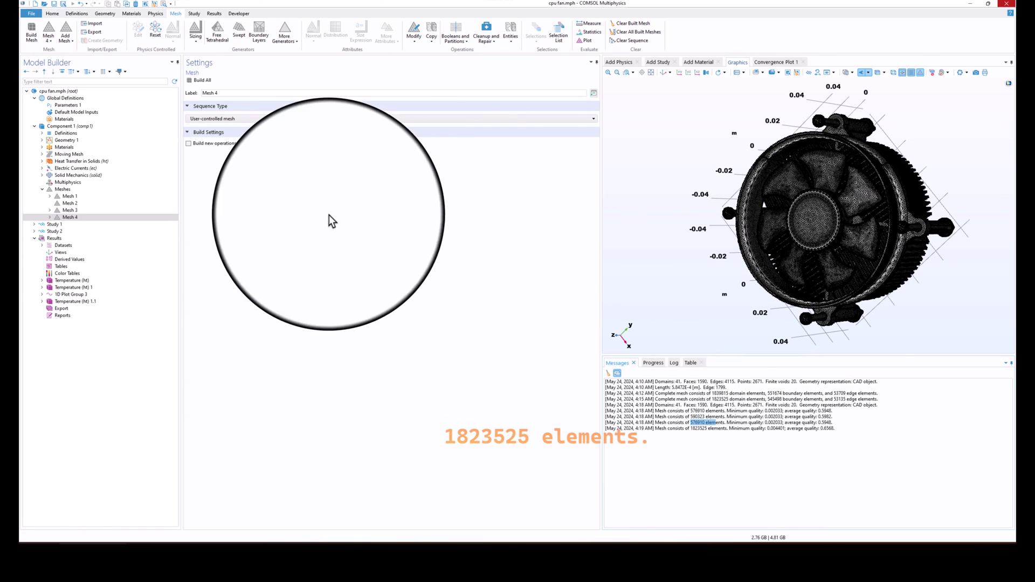
left_click(80, 210)
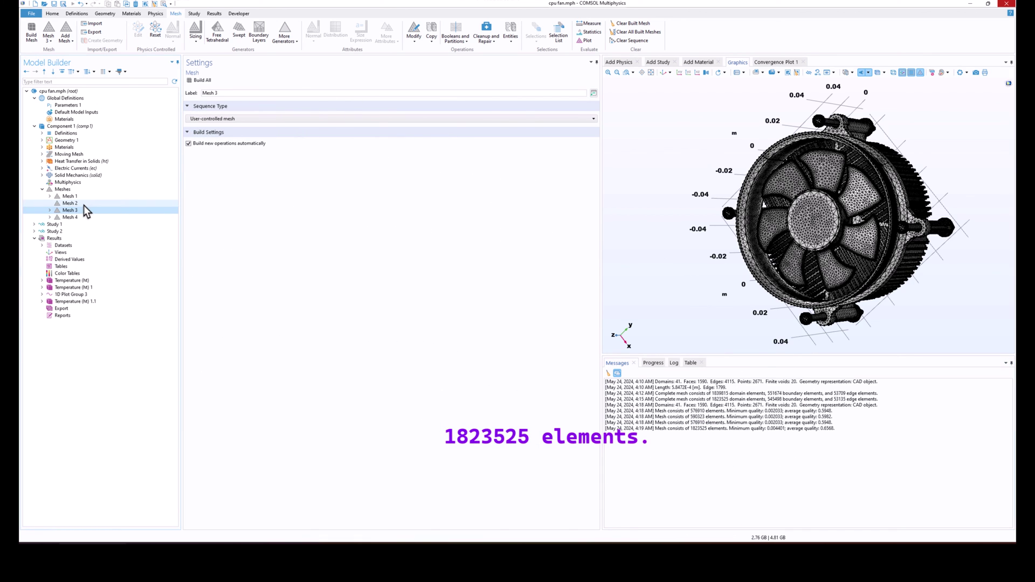
left_click_drag(804, 213, 885, 268)
Expand Mesh 3 and inspect Distribution 1, which gives the hub edges 10 elements.
right_click_drag(884, 268, 848, 270)
left_click(47, 213)
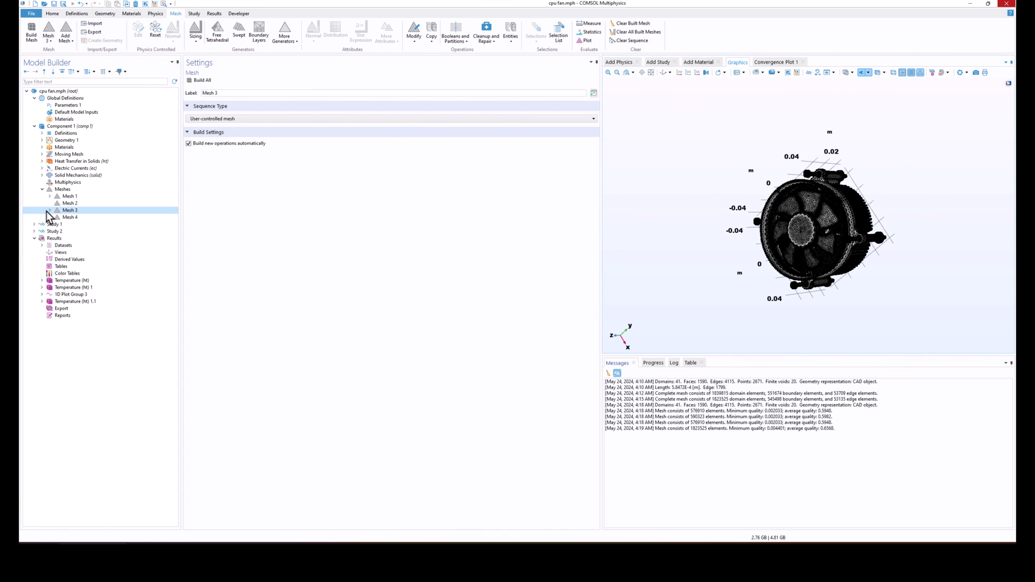
left_click(51, 210)
left_click(90, 231)
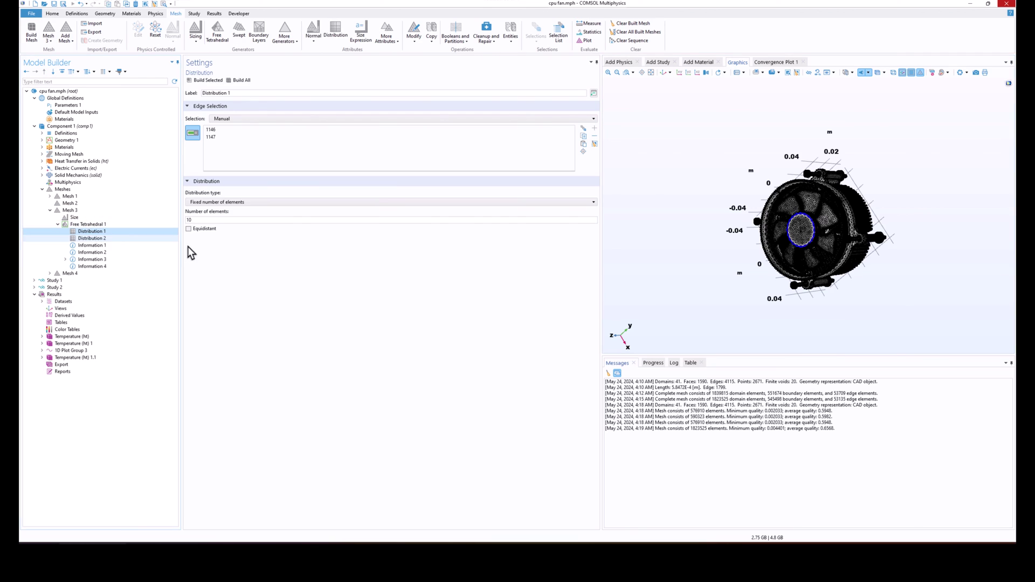
scroll(801, 232, "up", 5)
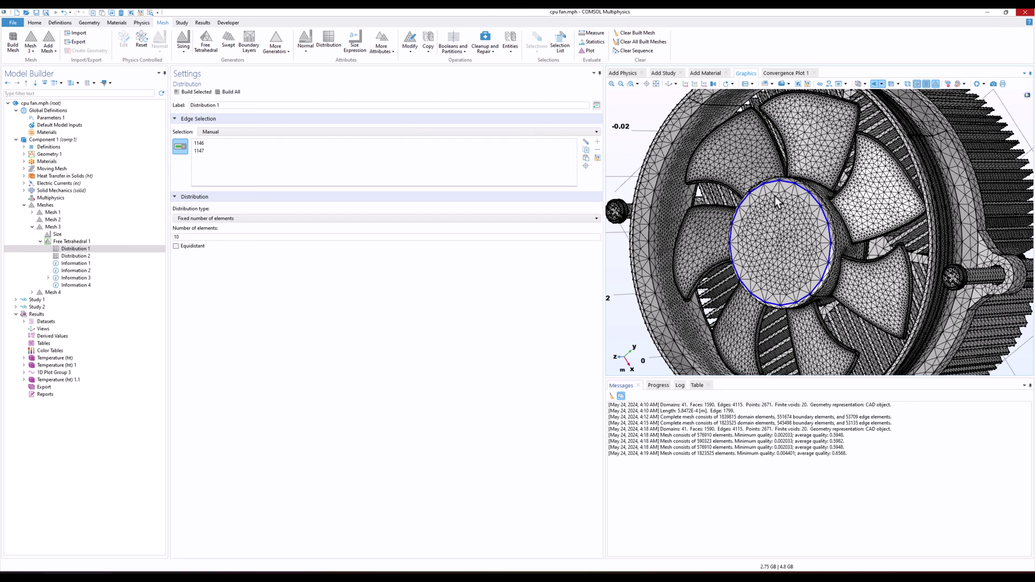
Inspect Distribution 2's 30 elements on the outer ring edges, rotating the fan mesh to view them.
left_click(82, 257)
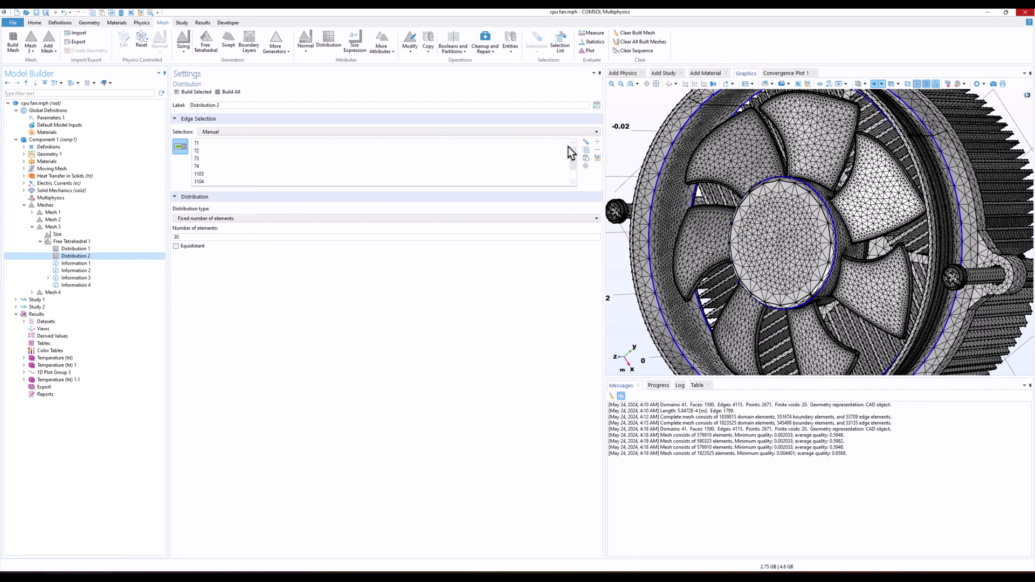
scroll(717, 208, "down", 5)
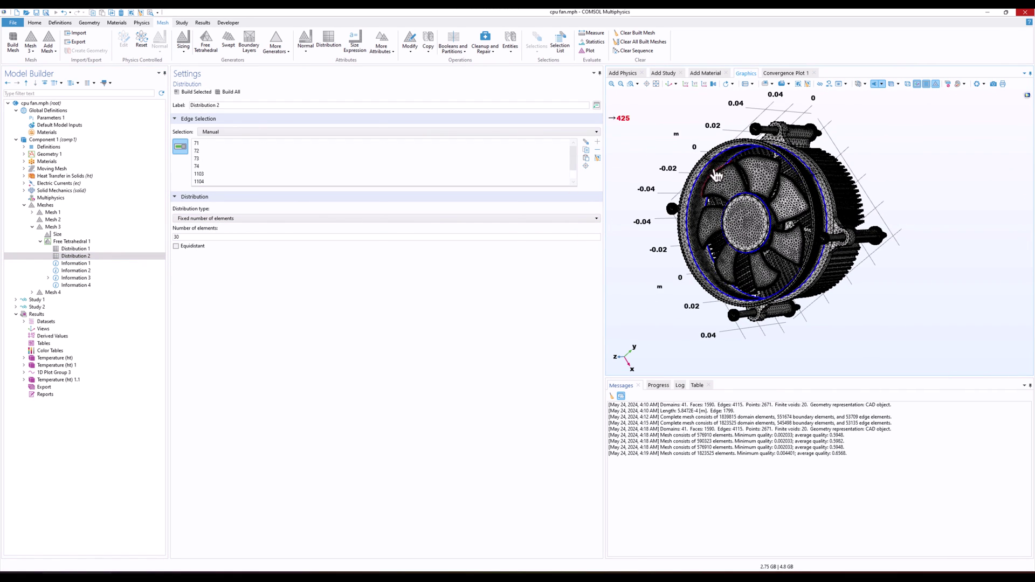
scroll(838, 214, "up", 5)
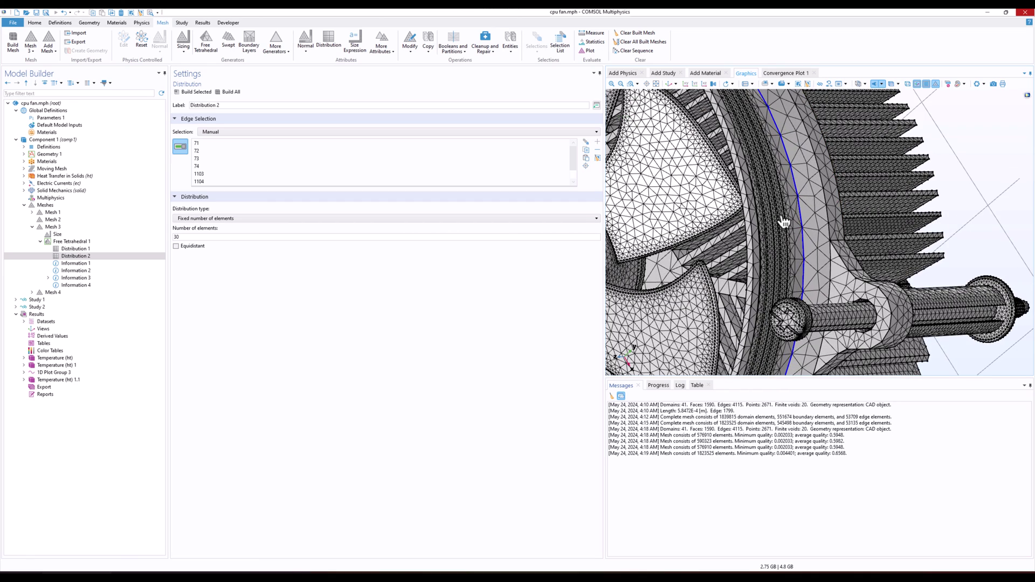
right_click_drag(691, 202, 821, 260)
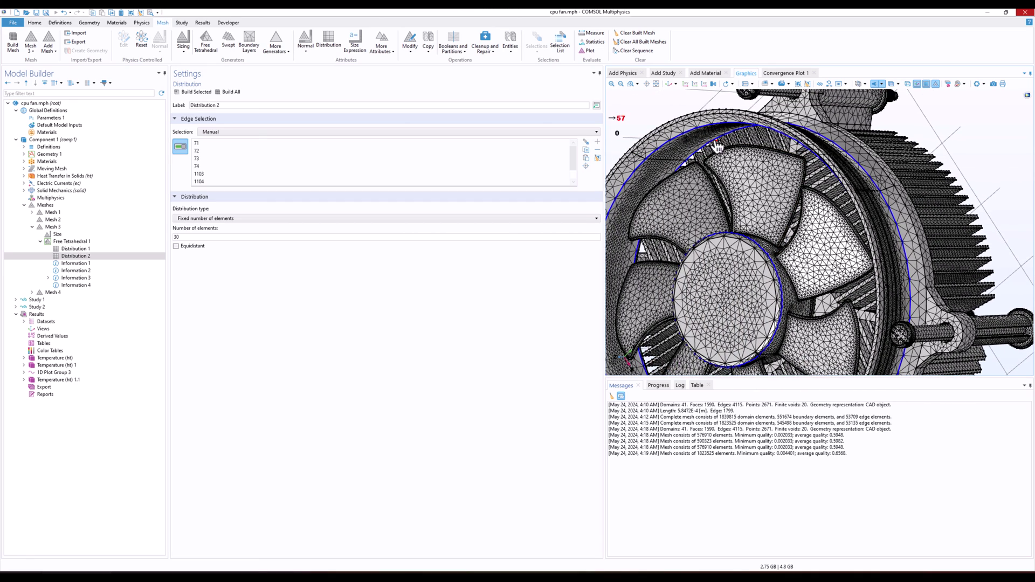
left_click_drag(894, 200, 470, 226)
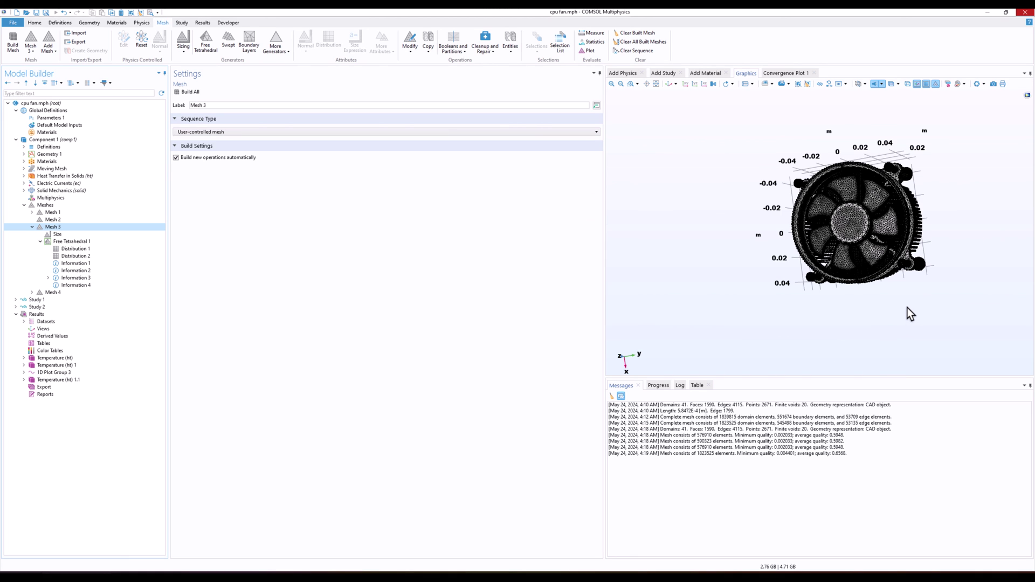
left_click_drag(911, 297, 850, 337)
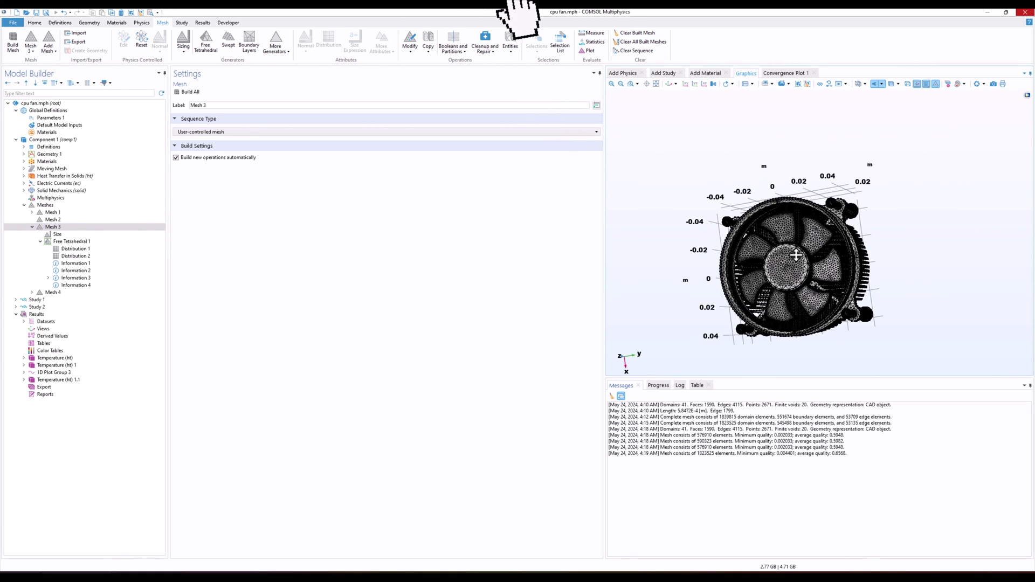